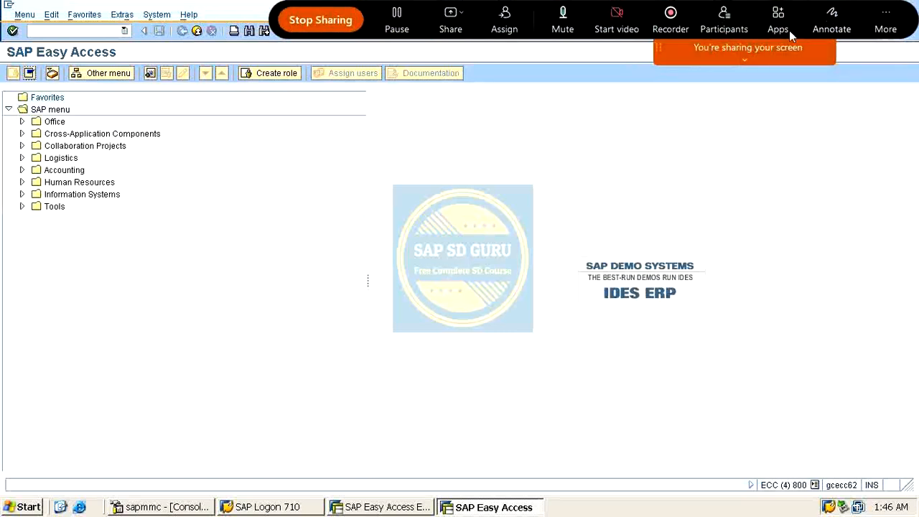
# Step: Turn on screen annotation and handwrite "Price", "Discount" and "Freight" in green across the empty workspace
pyautogui.click(831, 20)
pyautogui.moveTo(400, 253)
pyautogui.mouseDown()
pyautogui.moveTo(385, 217)
pyautogui.moveTo(431, 222)
pyautogui.moveTo(416, 196)
pyautogui.moveTo(448, 206)
pyautogui.moveTo(455, 181)
pyautogui.moveTo(532, 188)
pyautogui.mouseUp()
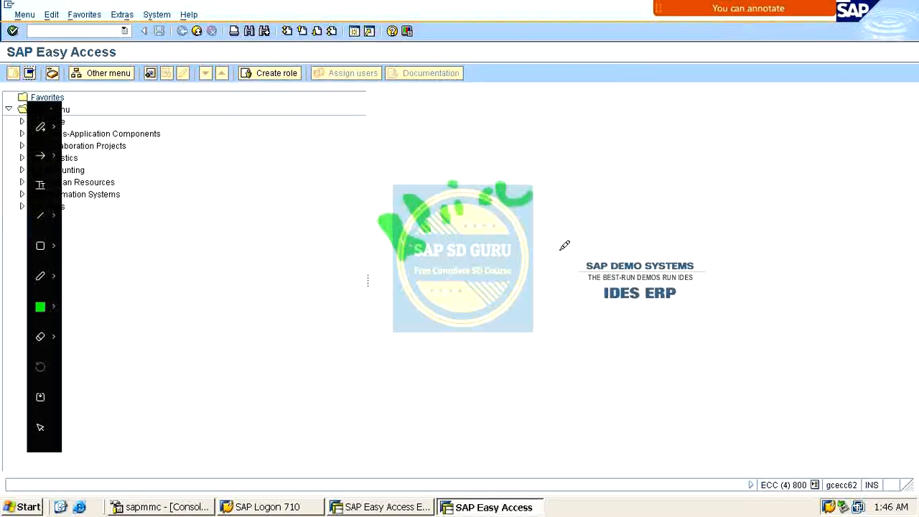
pyautogui.moveTo(475, 237); pyautogui.dragTo(523, 198)
pyautogui.moveTo(406, 307)
pyautogui.mouseDown()
pyautogui.moveTo(432, 325)
pyautogui.moveTo(464, 289)
pyautogui.moveTo(564, 261)
pyautogui.mouseUp()
pyautogui.moveTo(479, 347); pyautogui.dragTo(547, 319)
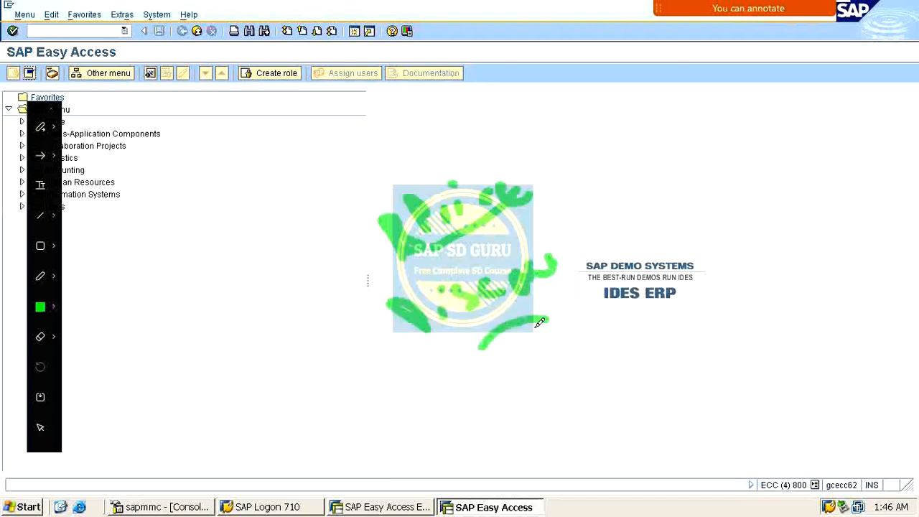
pyautogui.moveTo(533, 373)
pyautogui.mouseDown()
pyautogui.moveTo(549, 393)
pyautogui.moveTo(549, 377)
pyautogui.moveTo(580, 382)
pyautogui.moveTo(636, 355)
pyautogui.moveTo(678, 313)
pyautogui.mouseUp()
pyautogui.moveTo(676, 363); pyautogui.dragTo(631, 431)
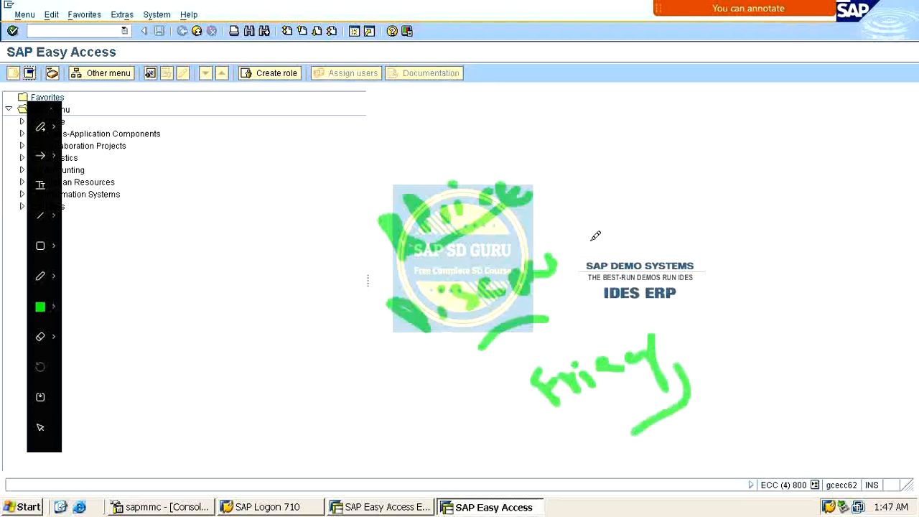
# Step: Draw a diagonal dividing line, handwrite "Tax" beyond it, add emphasis strokes and check marks, and clear the annotations
pyautogui.moveTo(585, 164)
pyautogui.mouseDown()
pyautogui.moveTo(697, 272)
pyautogui.moveTo(808, 408)
pyautogui.mouseUp()
pyautogui.moveTo(713, 192)
pyautogui.mouseDown()
pyautogui.moveTo(777, 241)
pyautogui.moveTo(796, 199)
pyautogui.moveTo(825, 195)
pyautogui.moveTo(823, 207)
pyautogui.mouseUp()
pyautogui.moveTo(845, 307); pyautogui.dragTo(896, 247)
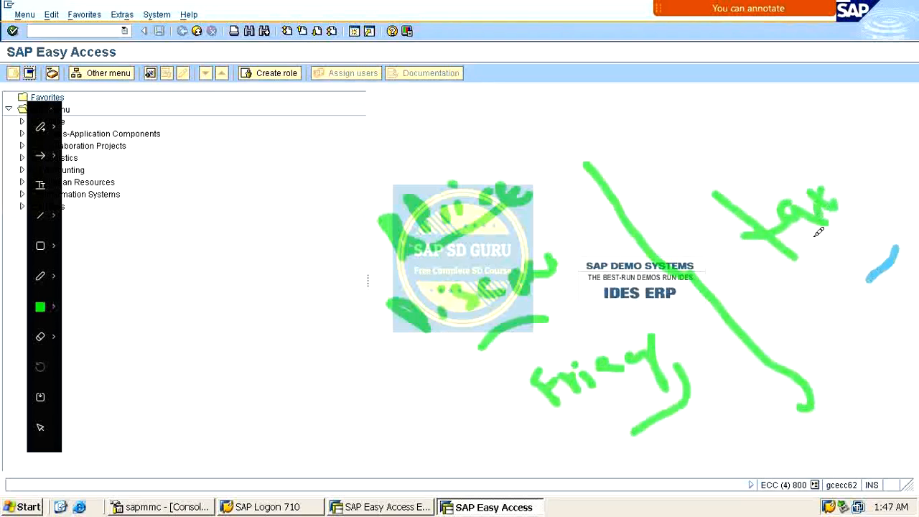
pyautogui.moveTo(817, 292); pyautogui.dragTo(864, 242)
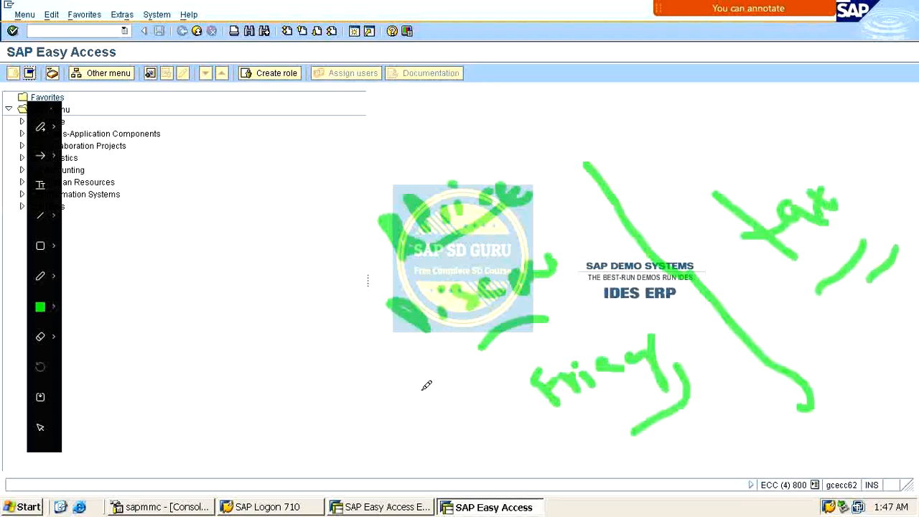
pyautogui.moveTo(433, 391)
pyautogui.mouseDown()
pyautogui.moveTo(463, 405)
pyautogui.moveTo(547, 379)
pyautogui.mouseUp()
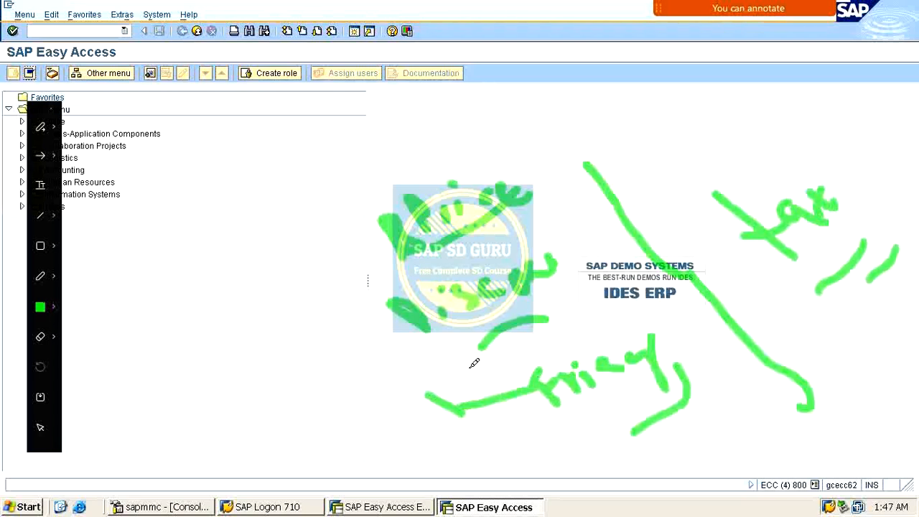
pyautogui.moveTo(321, 345); pyautogui.dragTo(347, 298)
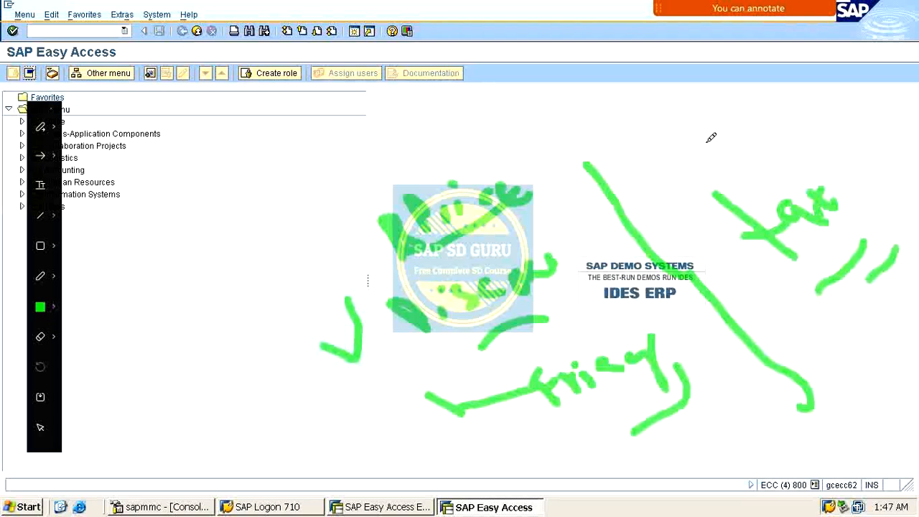
pyautogui.press('Escape')
pyautogui.moveTo(707, 13)
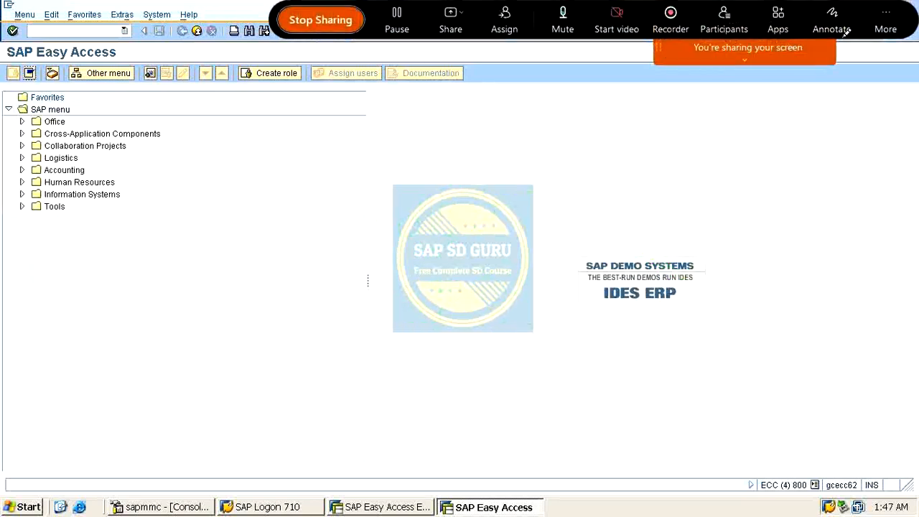
# Step: Restart screen annotation and handwrite "Statistical" in green with underlining strokes beneath it
pyautogui.click(845, 32)
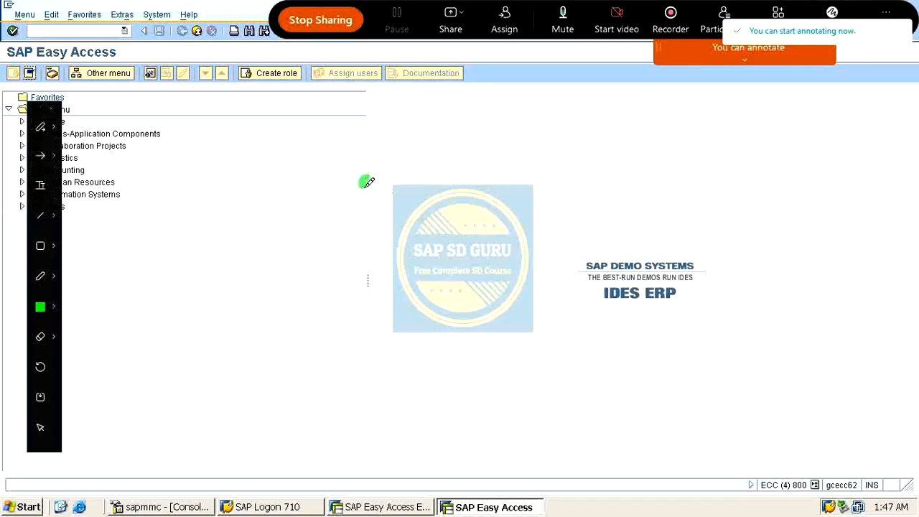
pyautogui.moveTo(364, 187); pyautogui.dragTo(349, 210)
pyautogui.moveTo(401, 170); pyautogui.dragTo(415, 200)
pyautogui.moveTo(400, 188); pyautogui.dragTo(428, 174)
pyautogui.moveTo(440, 174); pyautogui.dragTo(448, 186)
pyautogui.moveTo(443, 152); pyautogui.dragTo(474, 191)
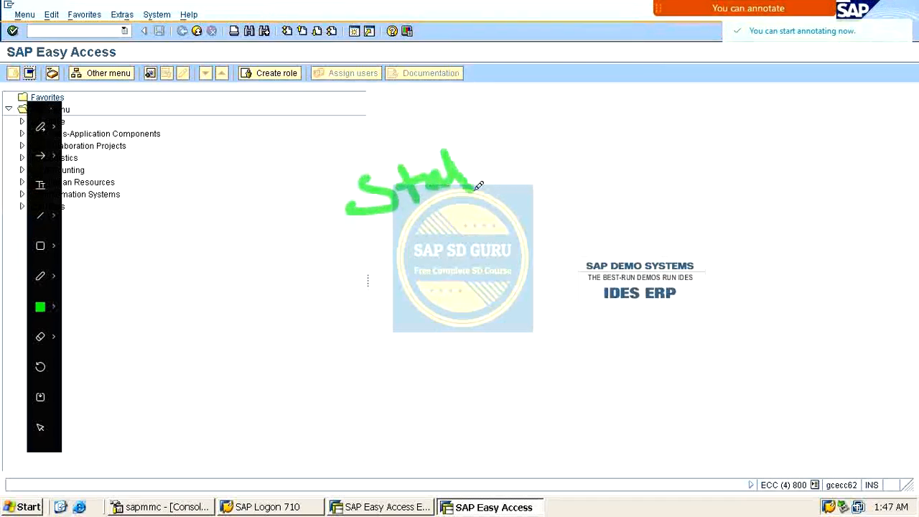
pyautogui.moveTo(442, 165)
pyautogui.mouseDown()
pyautogui.moveTo(461, 154)
pyautogui.moveTo(495, 171)
pyautogui.mouseUp()
pyautogui.moveTo(496, 139)
pyautogui.mouseDown()
pyautogui.moveTo(519, 177)
pyautogui.moveTo(555, 136)
pyautogui.moveTo(591, 157)
pyautogui.moveTo(610, 142)
pyautogui.mouseUp()
pyautogui.click(543, 134)
pyautogui.moveTo(601, 109); pyautogui.dragTo(626, 143)
pyautogui.moveTo(517, 209); pyautogui.dragTo(749, 199)
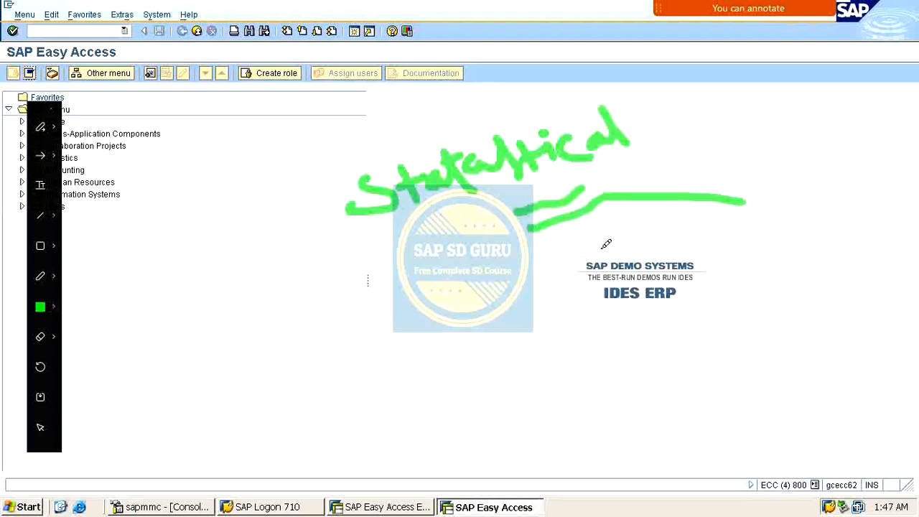
# Step: Mark the start of "Statistical", handwrite a second underlined word below it, and clear the annotations
pyautogui.moveTo(272, 251)
pyautogui.mouseDown()
pyautogui.moveTo(309, 291)
pyautogui.moveTo(347, 288)
pyautogui.moveTo(317, 290)
pyautogui.moveTo(320, 210)
pyautogui.moveTo(286, 234)
pyautogui.moveTo(300, 199)
pyautogui.mouseUp()
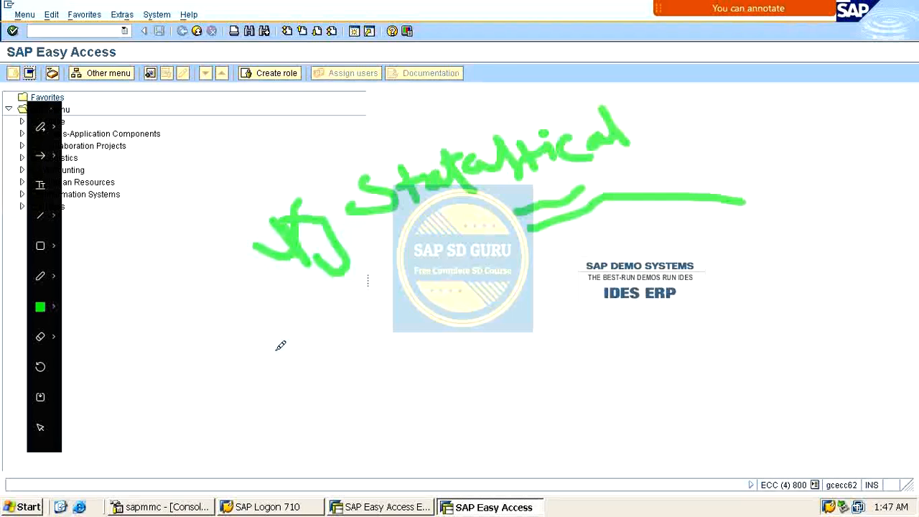
pyautogui.moveTo(334, 313)
pyautogui.mouseDown()
pyautogui.moveTo(378, 349)
pyautogui.moveTo(386, 323)
pyautogui.moveTo(361, 318)
pyautogui.moveTo(495, 320)
pyautogui.mouseUp()
pyautogui.moveTo(406, 381); pyautogui.dragTo(488, 352)
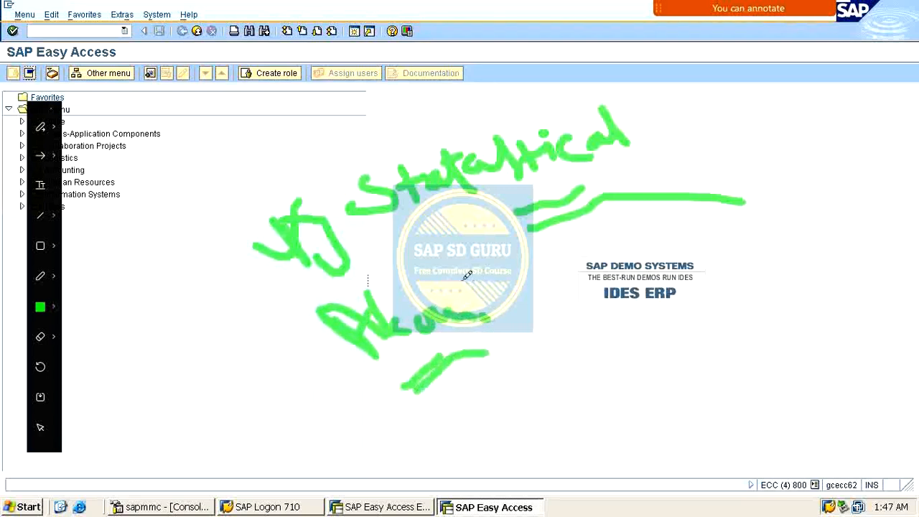
pyautogui.press('Escape')
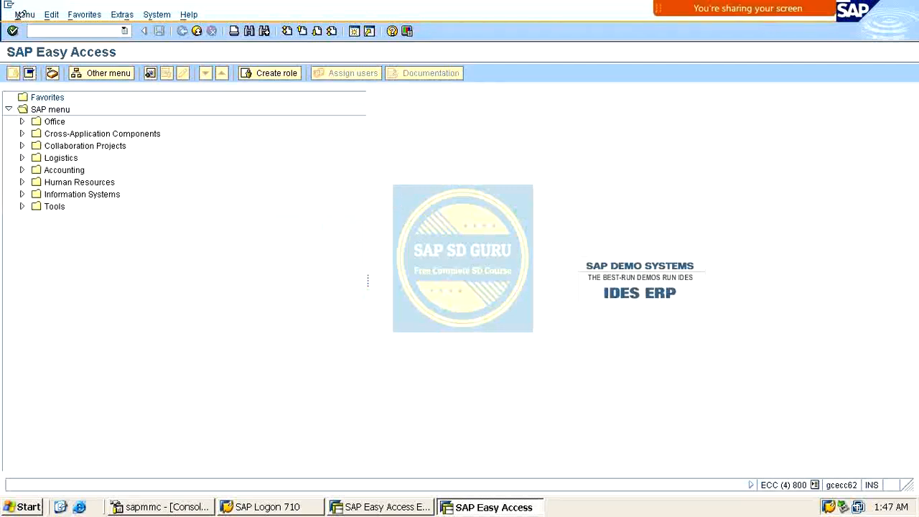
# Step: Open the pricing procedures overview and position the list at procedure MR0000
pyautogui.click(32, 27)
pyautogui.press('Return')
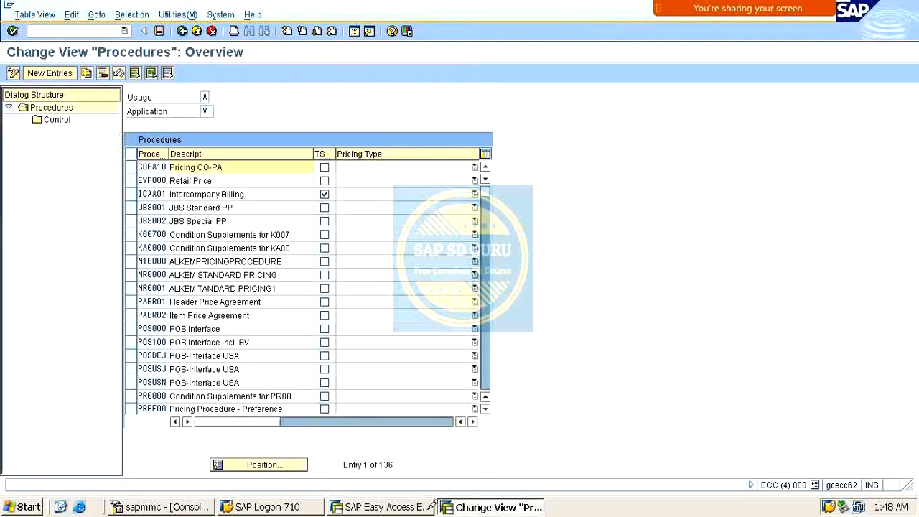
pyautogui.click(293, 460)
pyautogui.press('Down')
pyautogui.press('Down')
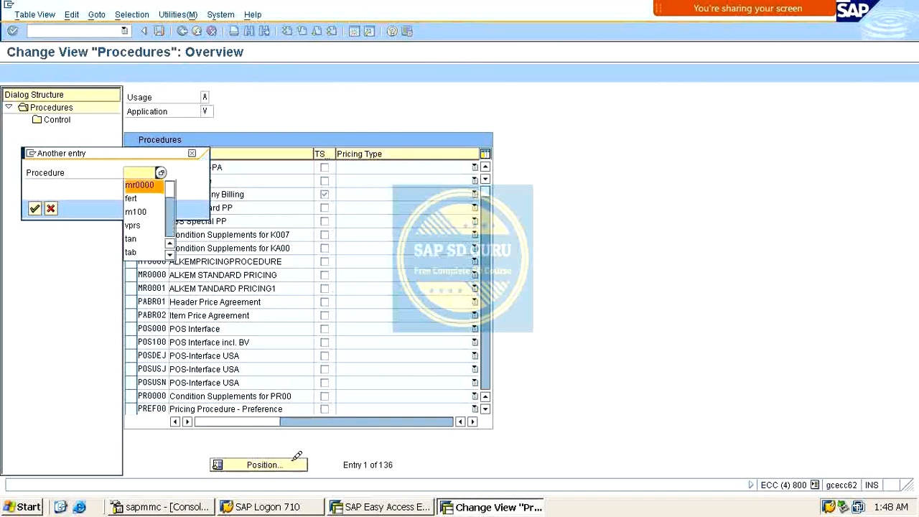
pyautogui.press('Return')
pyautogui.press('Return')
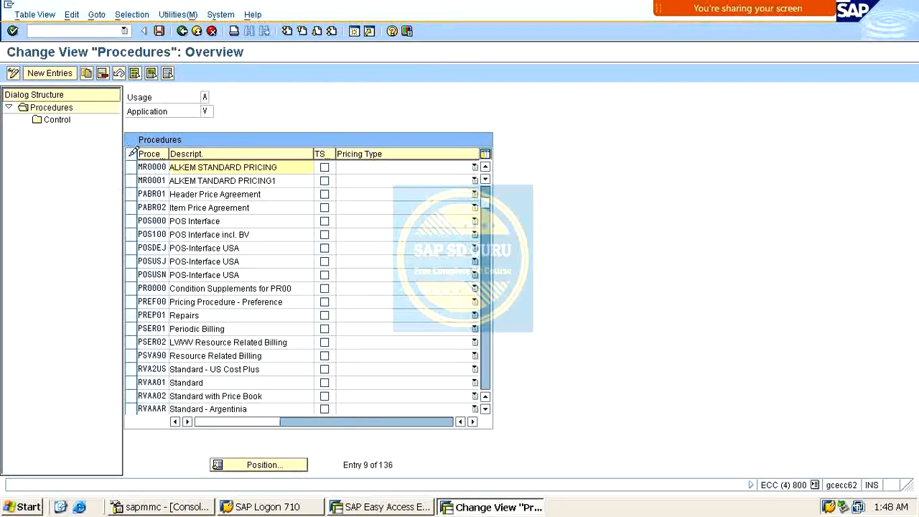
# Step: Open the Control view of procedure MR0000 and look over its reference steps
pyautogui.click(130, 166)
pyautogui.doubleClick(56, 120)
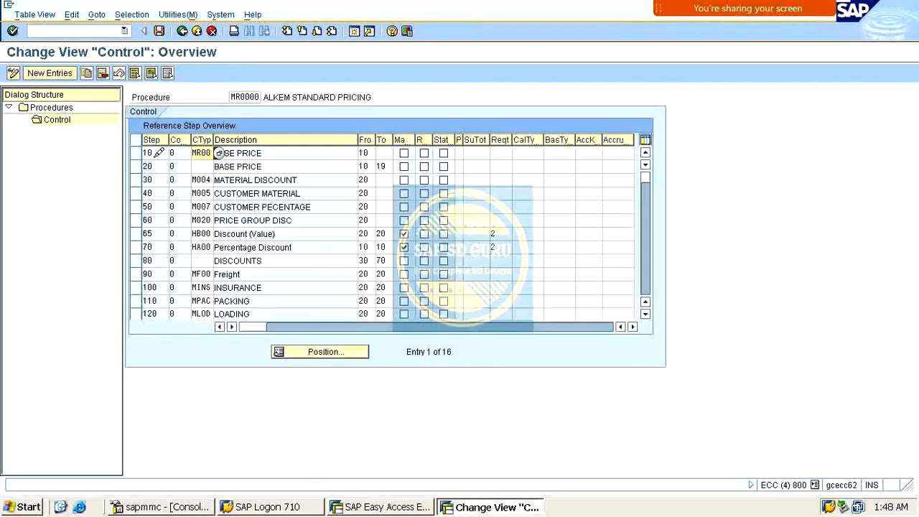
pyautogui.scroll(-2, 178, 187)
pyautogui.scroll(2, 178, 208)
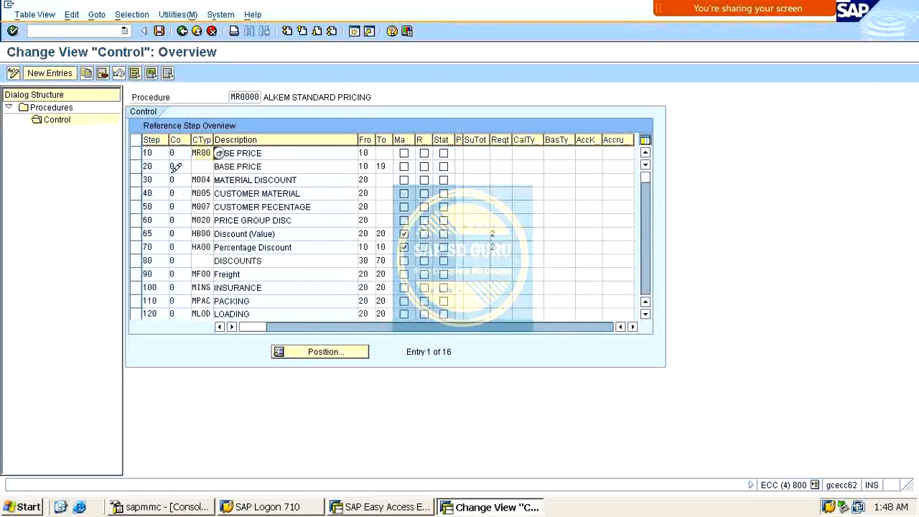
pyautogui.scroll(-2, 212, 152)
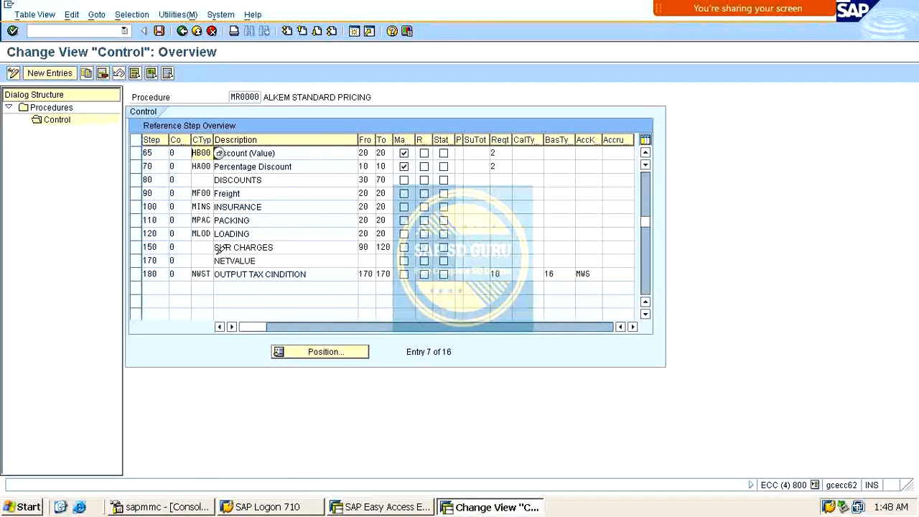
pyautogui.scroll(2, 221, 247)
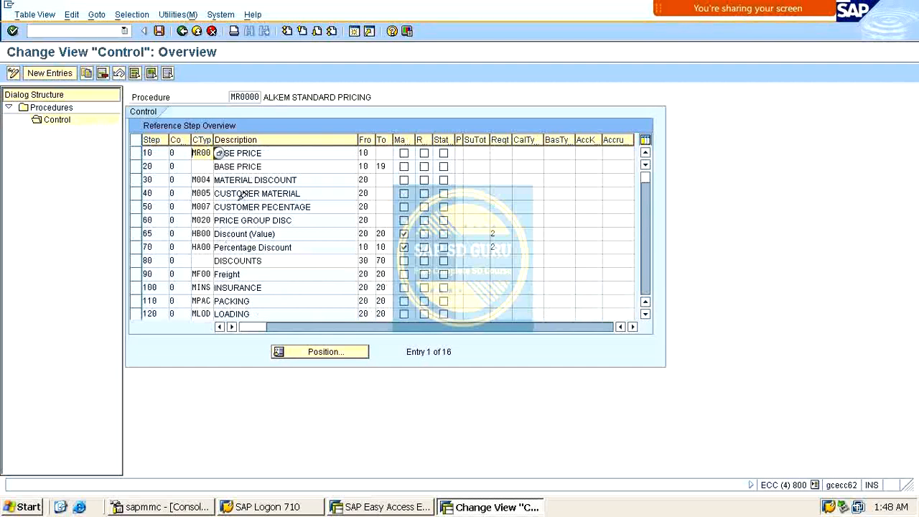
# Step: Examine the base price, discount, surcharge, net value and output tax steps of the pricing procedure
pyautogui.moveTo(272, 166); pyautogui.dragTo(189, 158)
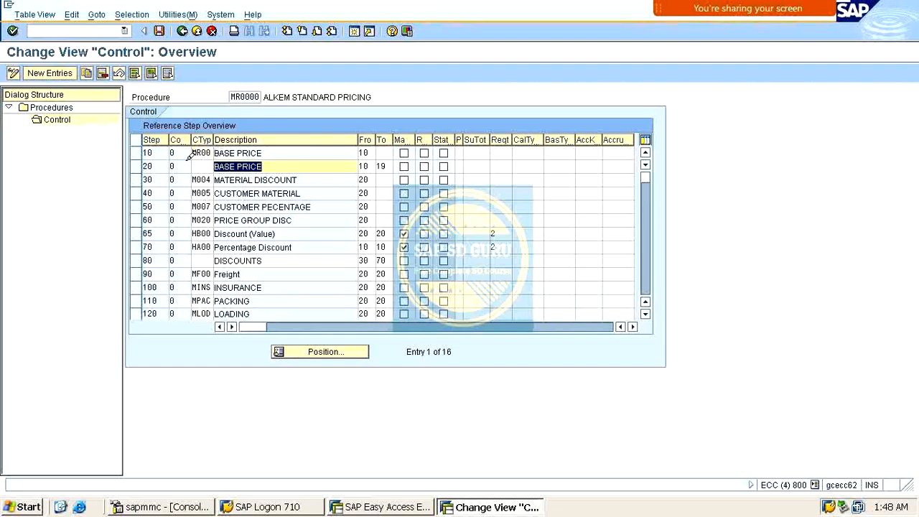
pyautogui.click(208, 168)
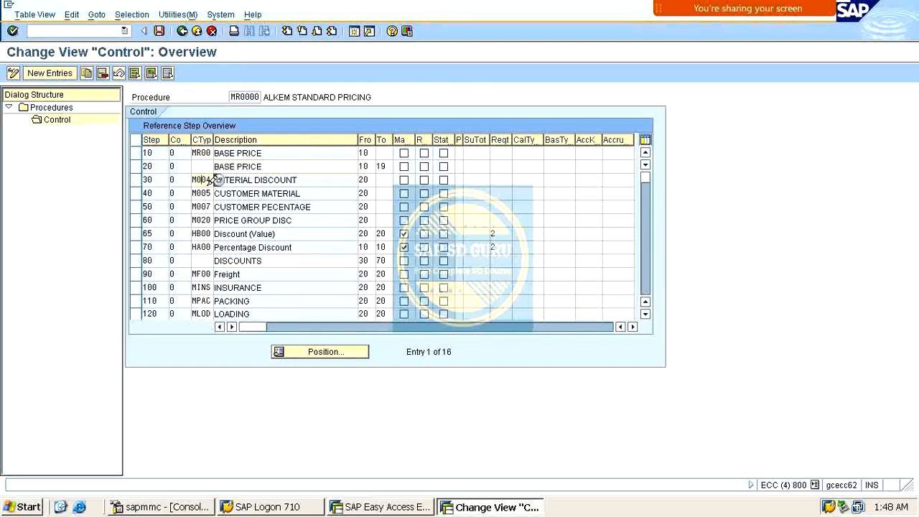
pyautogui.click(202, 207)
pyautogui.moveTo(279, 259); pyautogui.dragTo(215, 240)
pyautogui.click(243, 237)
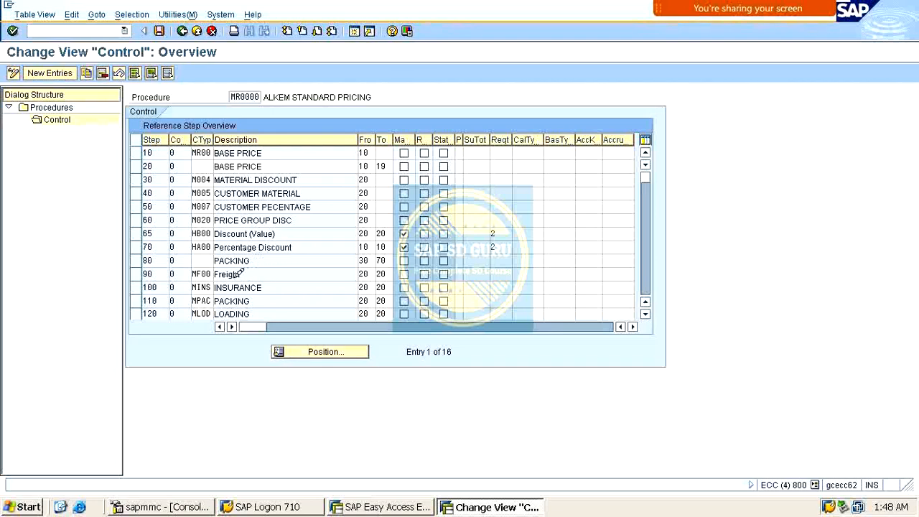
pyautogui.scroll(-1, 237, 273)
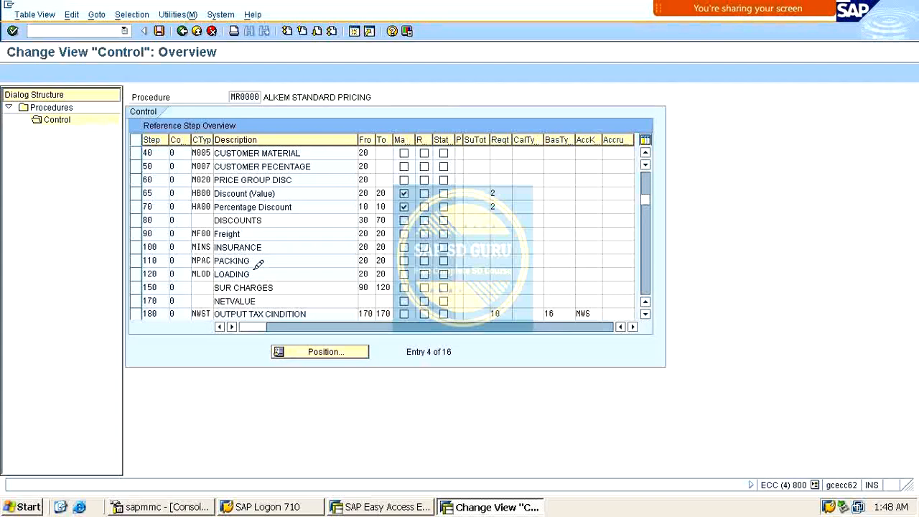
pyautogui.scroll(-1, 265, 280)
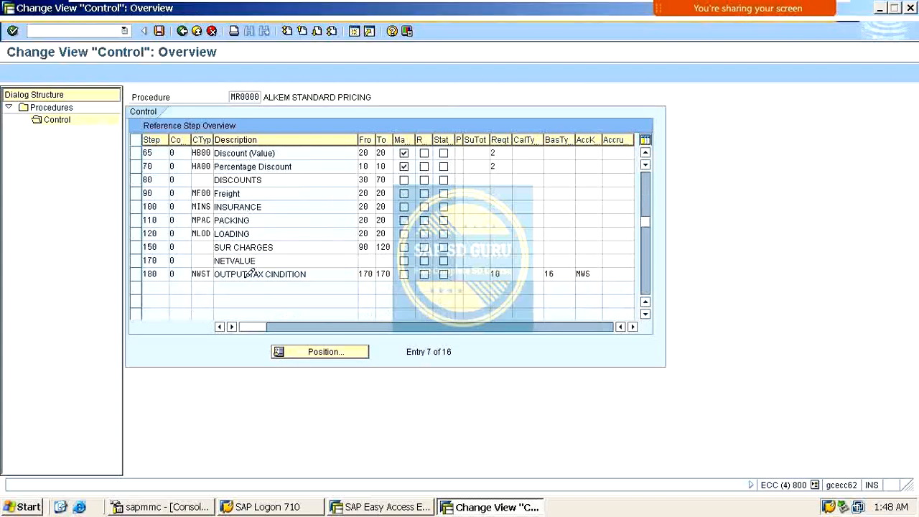
pyautogui.scroll(-3, 258, 247)
pyautogui.scroll(1, 266, 245)
pyautogui.scroll(2, 265, 246)
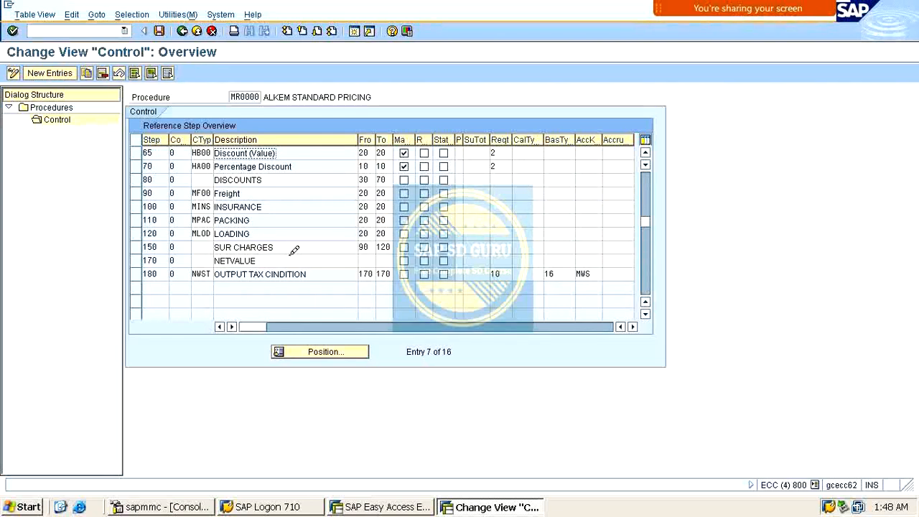
pyautogui.moveTo(294, 249); pyautogui.dragTo(168, 227)
pyautogui.moveTo(316, 273); pyautogui.dragTo(155, 247)
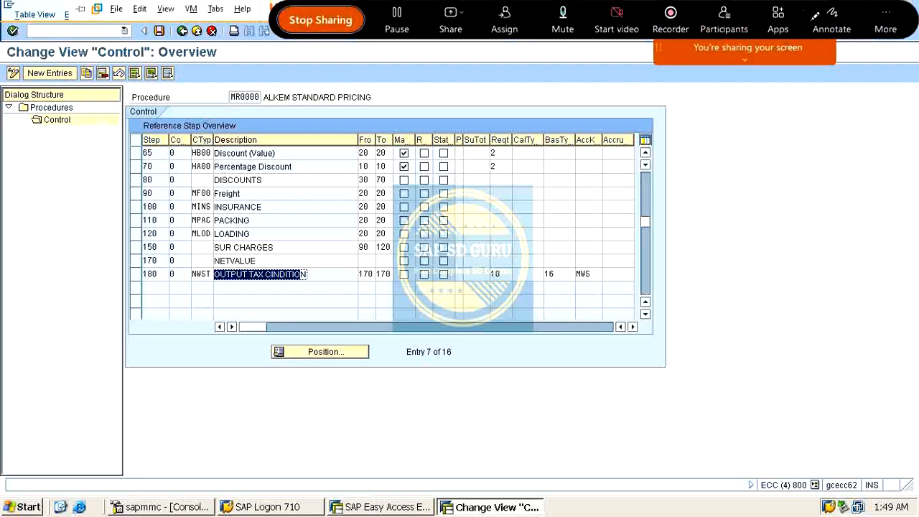
# Step: Turn on screen annotation and handwrite "VPRS" below the step table, underlined and framed with green strokes
pyautogui.click(832, 31)
pyautogui.moveTo(413, 397)
pyautogui.mouseDown()
pyautogui.moveTo(459, 437)
pyautogui.moveTo(460, 386)
pyautogui.moveTo(494, 439)
pyautogui.mouseUp()
pyautogui.moveTo(469, 377)
pyautogui.mouseDown()
pyautogui.moveTo(498, 385)
pyautogui.moveTo(513, 375)
pyautogui.moveTo(564, 396)
pyautogui.moveTo(575, 412)
pyautogui.moveTo(558, 430)
pyautogui.mouseUp()
pyautogui.moveTo(537, 468)
pyautogui.mouseDown()
pyautogui.moveTo(553, 475)
pyautogui.moveTo(588, 453)
pyautogui.mouseUp()
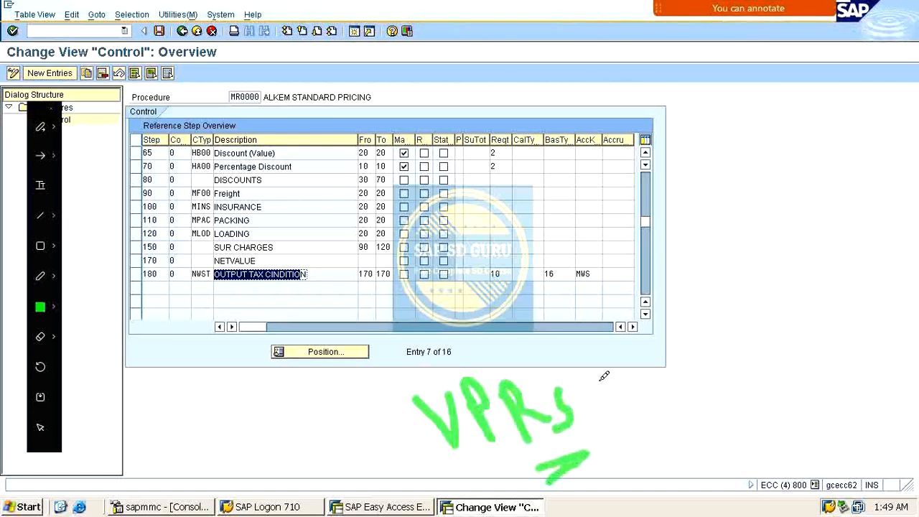
pyautogui.moveTo(584, 366)
pyautogui.mouseDown()
pyautogui.moveTo(528, 463)
pyautogui.moveTo(498, 463)
pyautogui.mouseUp()
pyautogui.moveTo(357, 391); pyautogui.dragTo(442, 480)
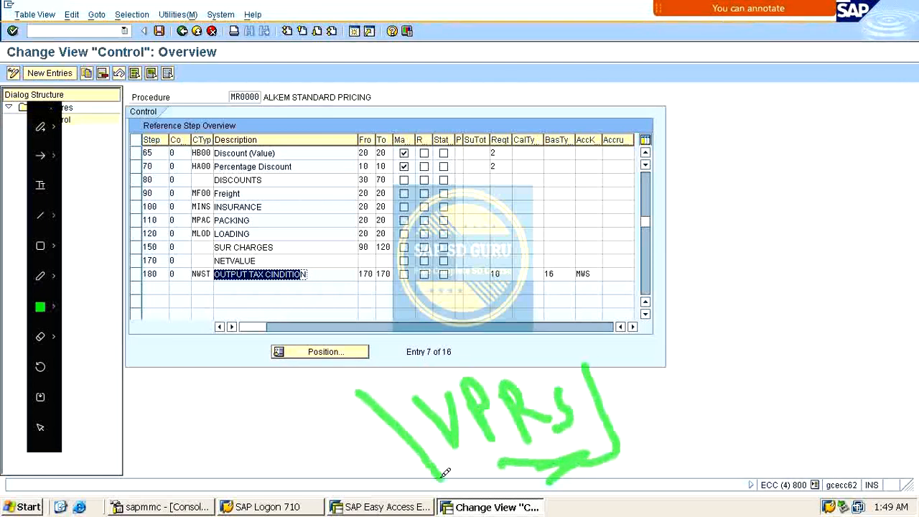
pyautogui.moveTo(371, 389)
pyautogui.mouseDown()
pyautogui.moveTo(541, 353)
pyautogui.moveTo(587, 379)
pyautogui.mouseUp()
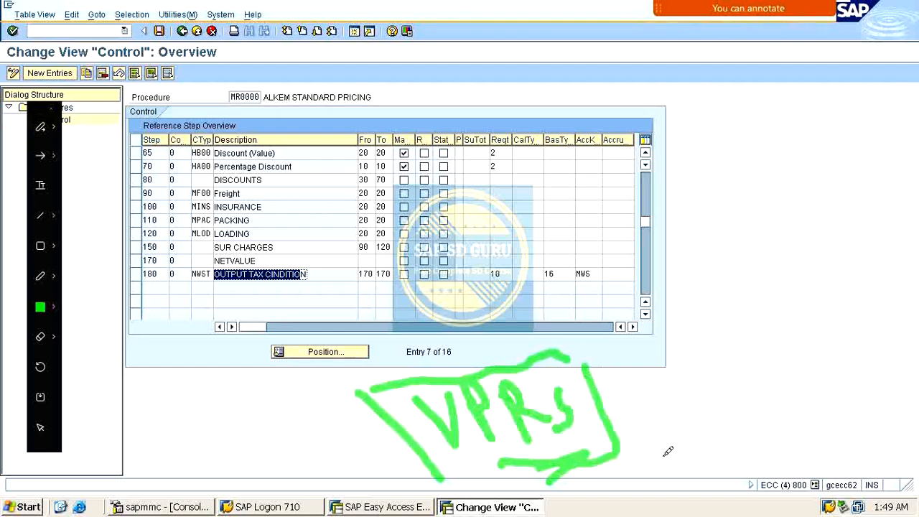
# Step: Draw a check mark and a small zigzag beside "VPRS" and enclose them with a large angled outline
pyautogui.moveTo(604, 380); pyautogui.dragTo(672, 297)
pyautogui.moveTo(673, 410); pyautogui.dragTo(662, 451)
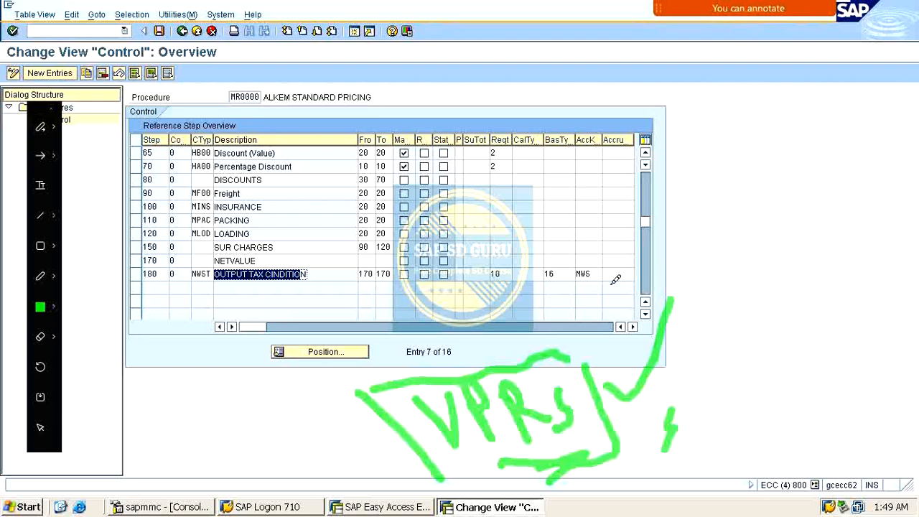
pyautogui.moveTo(609, 283)
pyautogui.mouseDown()
pyautogui.moveTo(785, 437)
pyautogui.moveTo(616, 466)
pyautogui.mouseUp()
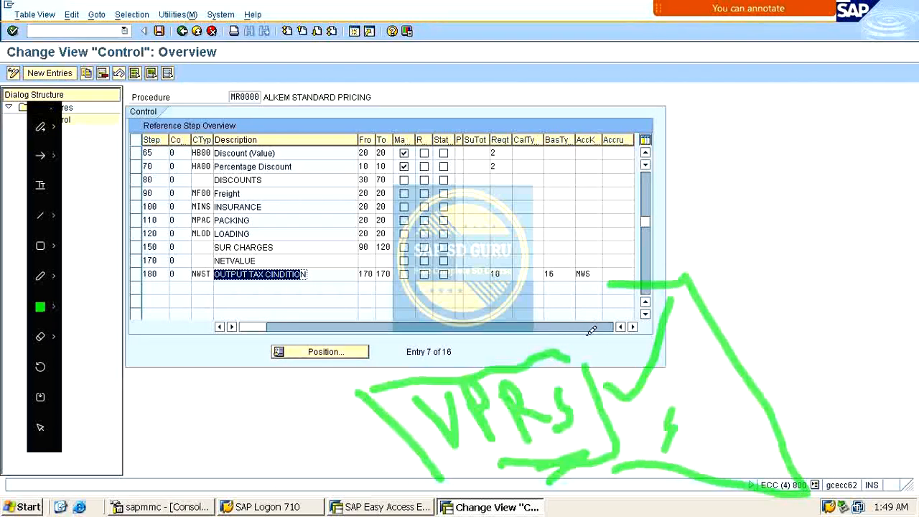
# Step: Handwrite "M.M" with two underlines and further strokes beside the step table, and clear the annotations
pyautogui.moveTo(711, 219)
pyautogui.mouseDown()
pyautogui.moveTo(708, 194)
pyautogui.moveTo(744, 185)
pyautogui.moveTo(772, 164)
pyautogui.moveTo(799, 170)
pyautogui.mouseUp()
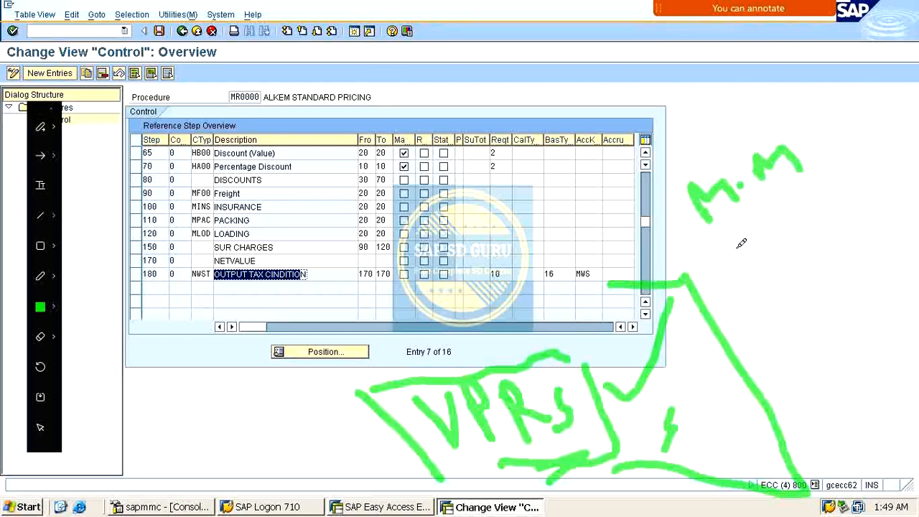
pyautogui.moveTo(737, 248); pyautogui.dragTo(800, 196)
pyautogui.moveTo(751, 249); pyautogui.dragTo(781, 242)
pyautogui.moveTo(769, 332)
pyautogui.mouseDown()
pyautogui.moveTo(774, 279)
pyautogui.moveTo(795, 300)
pyautogui.mouseUp()
pyautogui.click(808, 294)
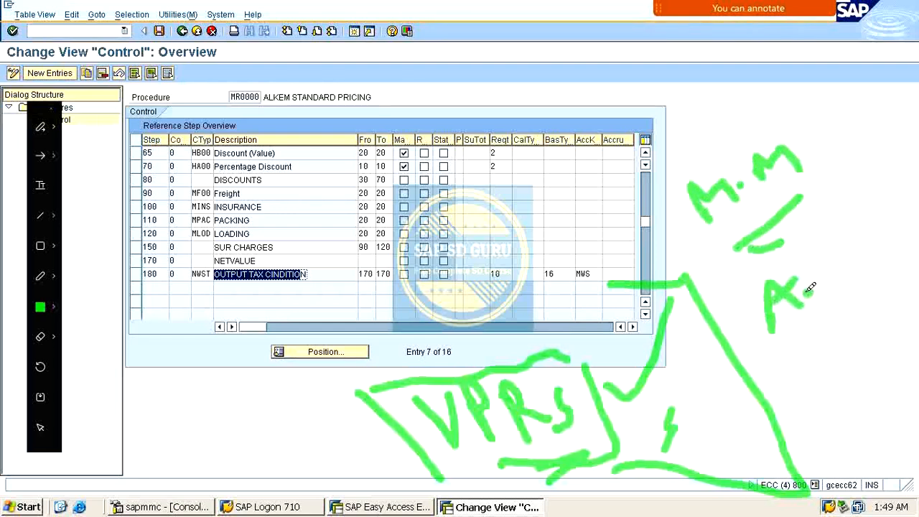
pyautogui.moveTo(829, 266); pyautogui.dragTo(823, 282)
pyautogui.moveTo(862, 225); pyautogui.dragTo(894, 349)
pyautogui.moveTo(901, 303); pyautogui.dragTo(900, 331)
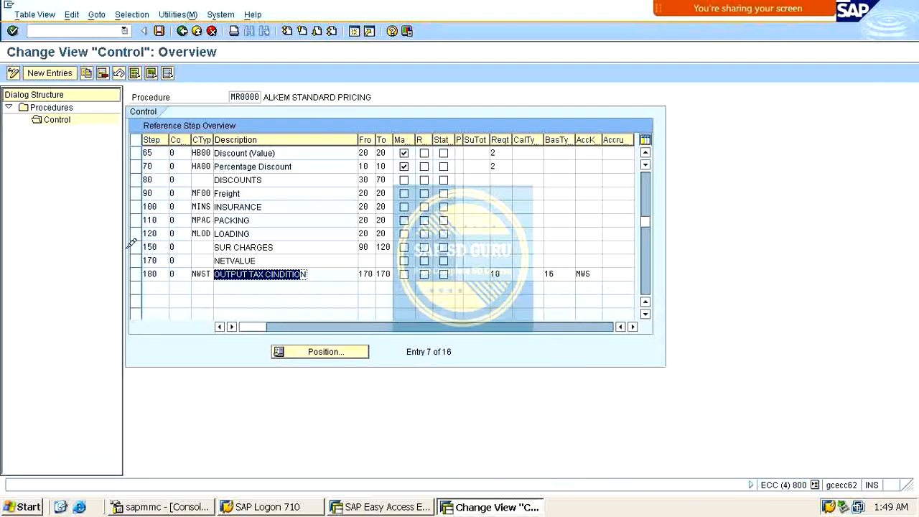
# Step: Add a new entry to the control table of procedure MR0000 with step 300 and condition type VPRS
pyautogui.scroll(-3, 151, 238)
pyautogui.scroll(2, 151, 238)
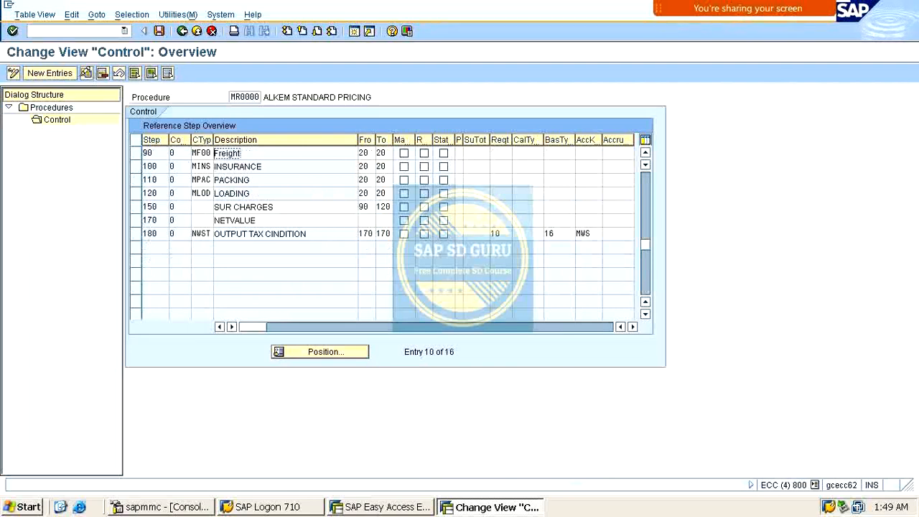
pyautogui.click(70, 73)
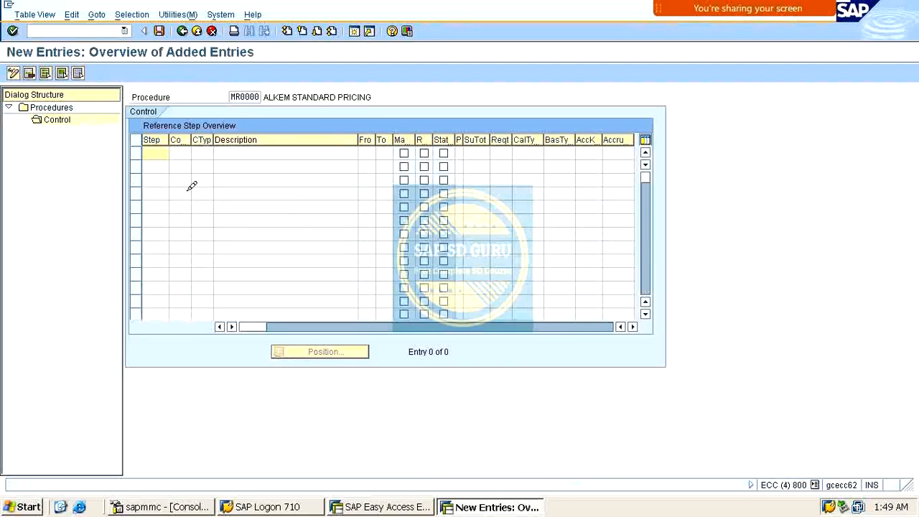
pyautogui.write('300')
pyautogui.press('Tab')
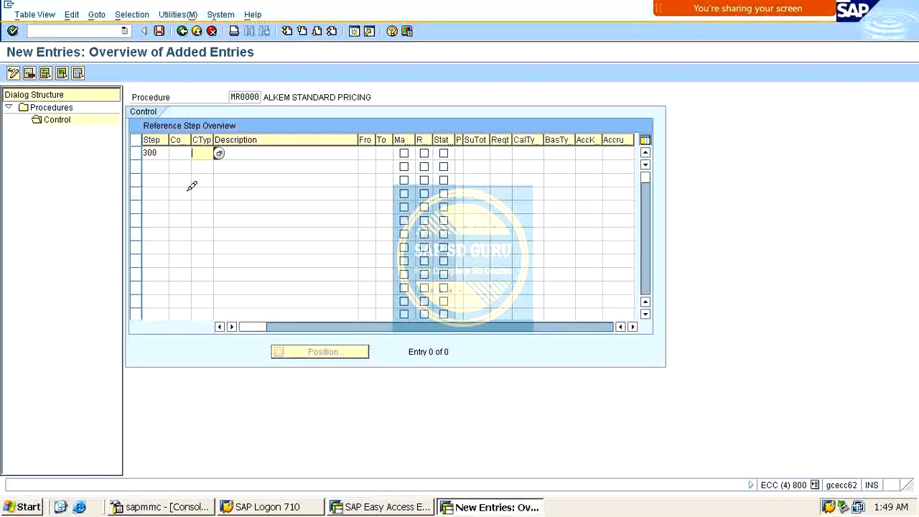
pyautogui.press('Return')
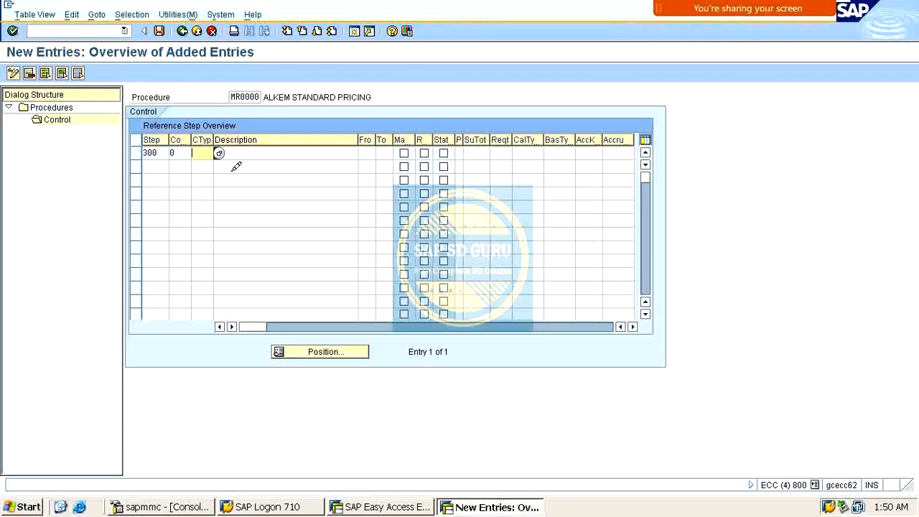
pyautogui.write('vprs')
pyautogui.press('Return')
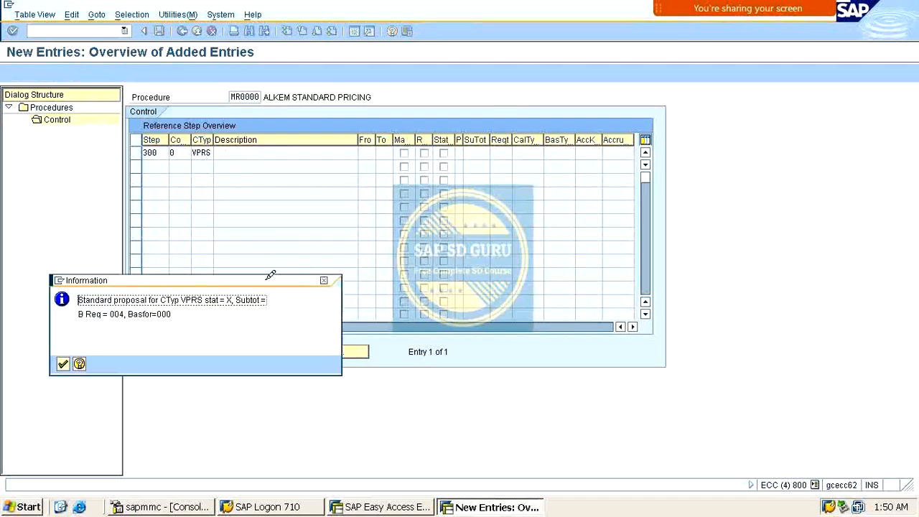
# Step: Read the standard proposal for VPRS, covering its statistical, subtotal, requirement and base formula settings, and acknowledge it
pyautogui.moveTo(268, 279); pyautogui.dragTo(661, 170)
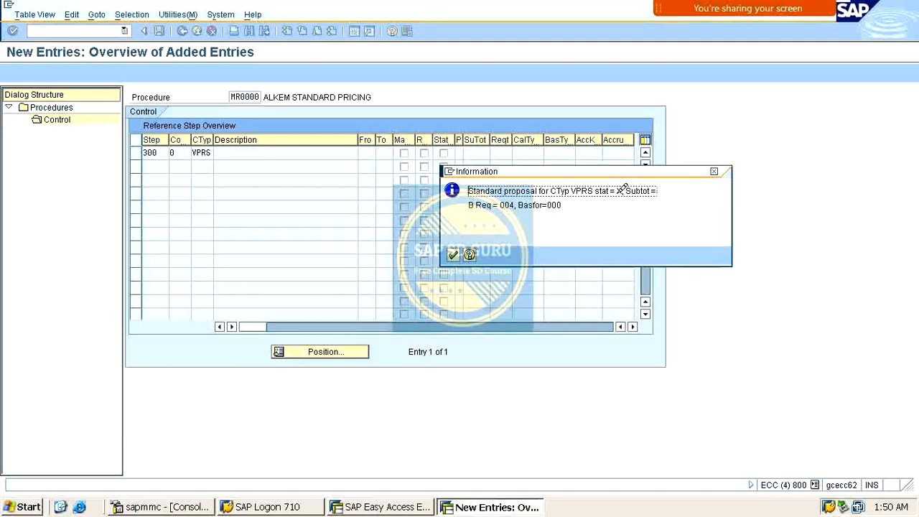
pyautogui.moveTo(601, 189); pyautogui.dragTo(683, 185)
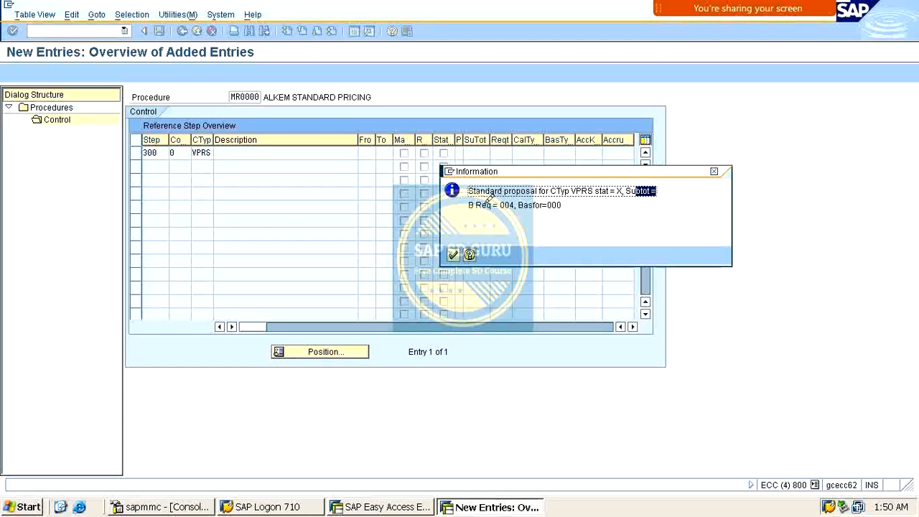
pyautogui.moveTo(500, 206); pyautogui.dragTo(549, 207)
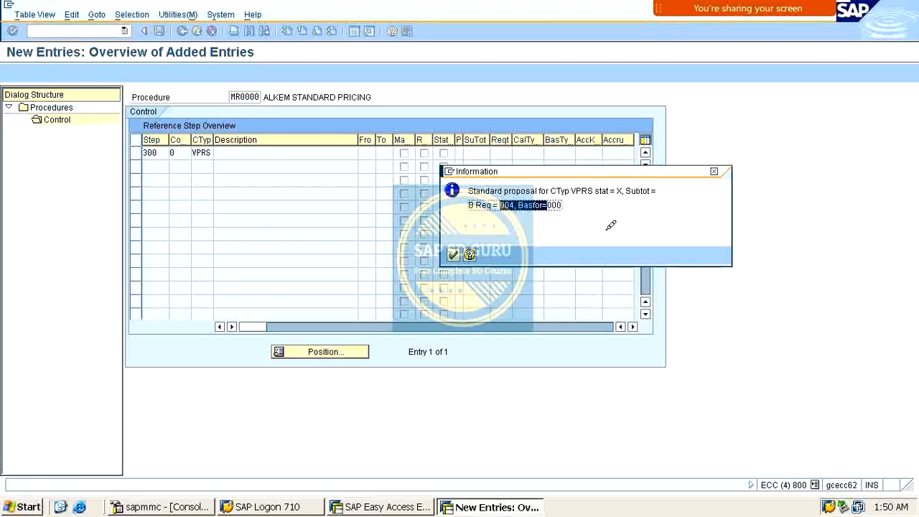
pyautogui.press('Return')
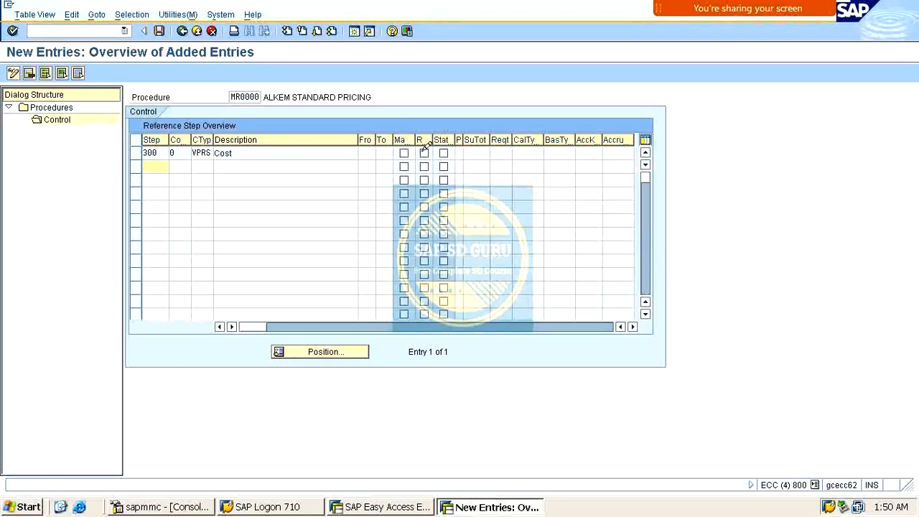
# Step: Mark the VPRS step as statistical with subtotal B, requirement 4 and base type 000
pyautogui.click(445, 152)
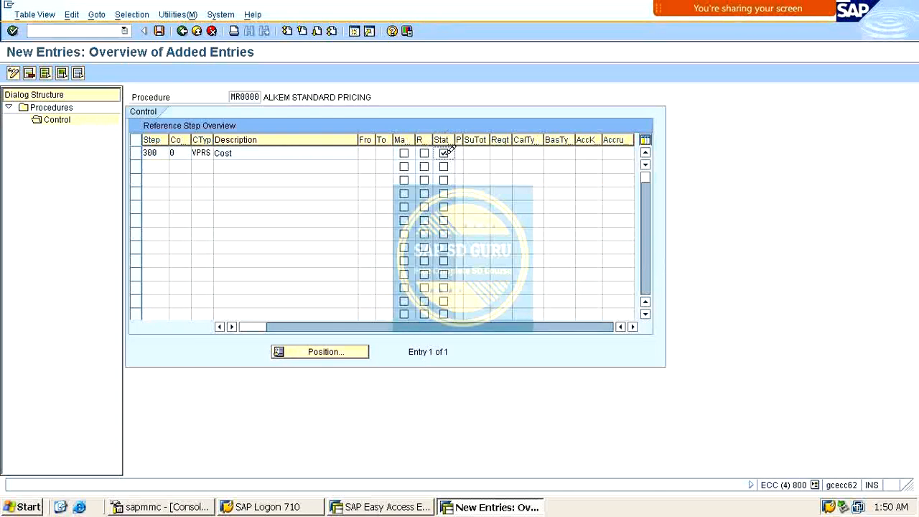
pyautogui.click(486, 152)
pyautogui.press('Tab')
pyautogui.press('Tab')
pyautogui.press('Tab')
pyautogui.write('000')
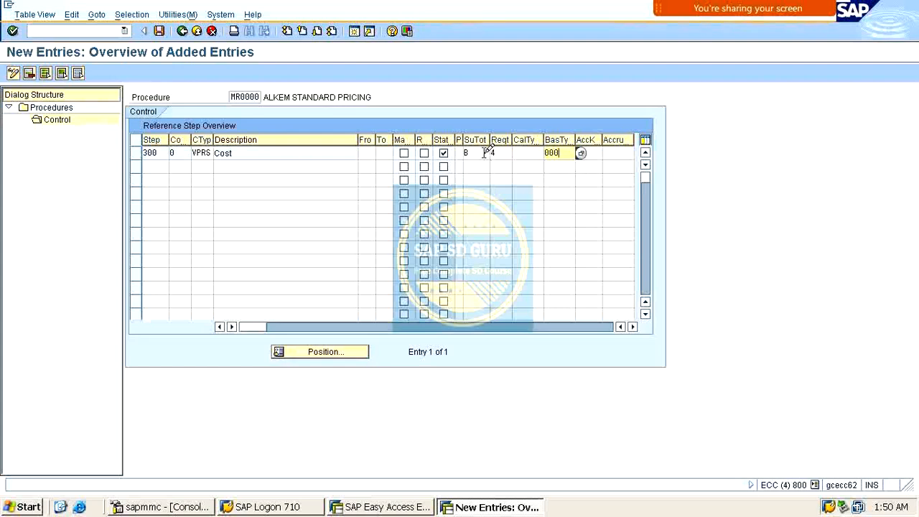
pyautogui.press('Return')
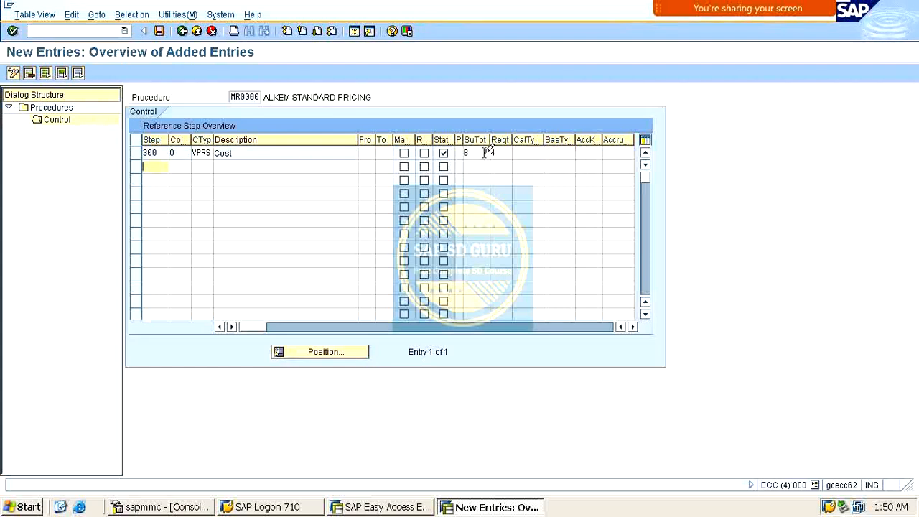
# Step: Save the new VPRS step in the pricing procedure
pyautogui.hotkey('ctrl', 's')
pyautogui.press('Return')
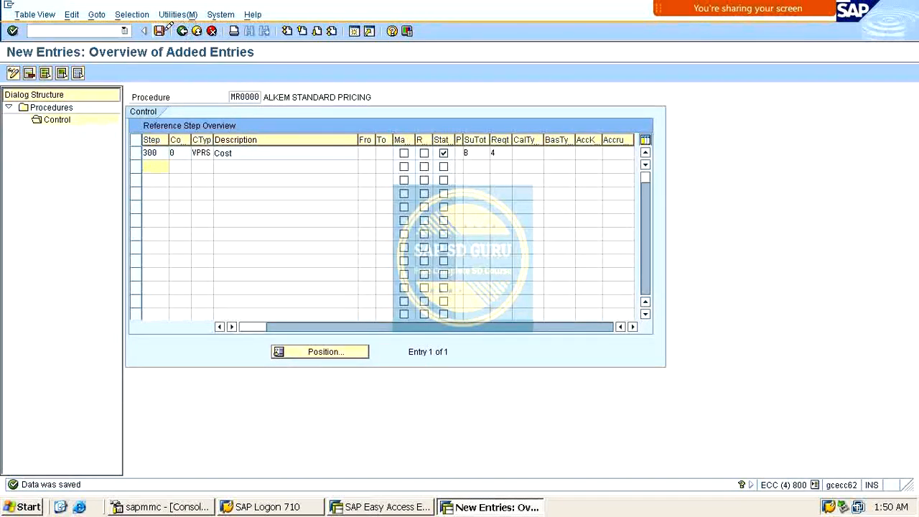
pyautogui.click(161, 30)
pyautogui.click(212, 152)
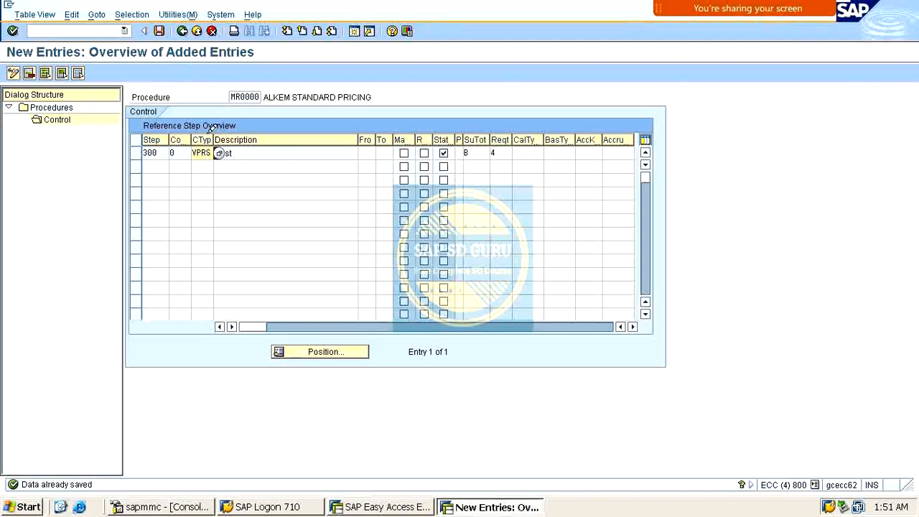
# Step: Start transaction MM02 and open material VAXINE-201 for plant M100, storage location M103, sales organization M100 and distribution channel M1
pyautogui.click(85, 28)
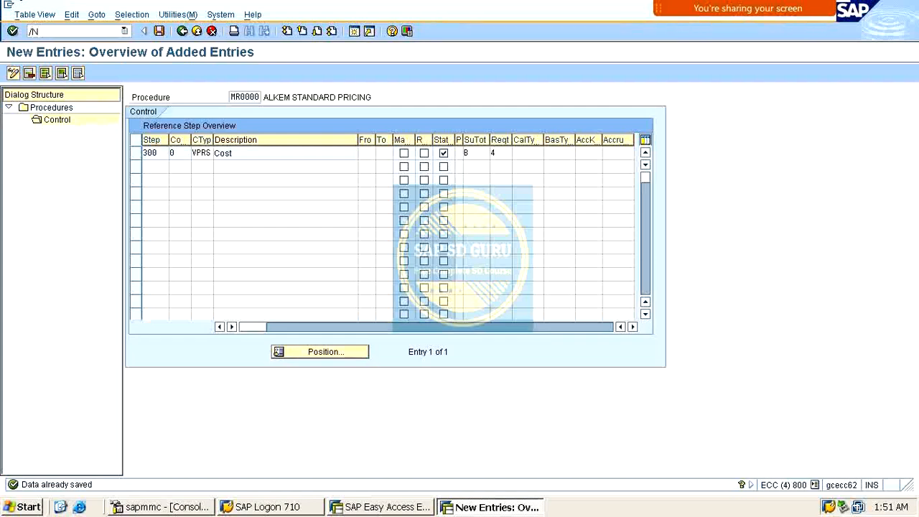
pyautogui.write('MM02')
pyautogui.press('Return')
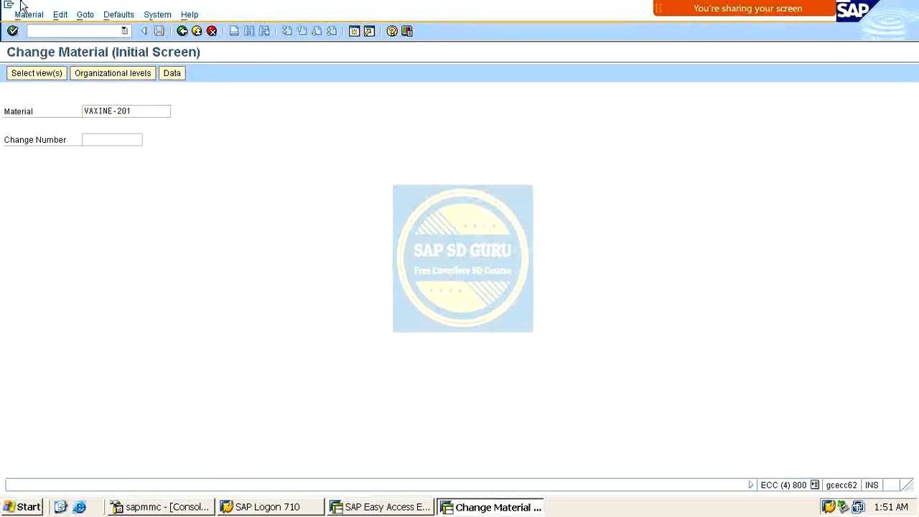
pyautogui.press('Return')
pyautogui.press('Return')
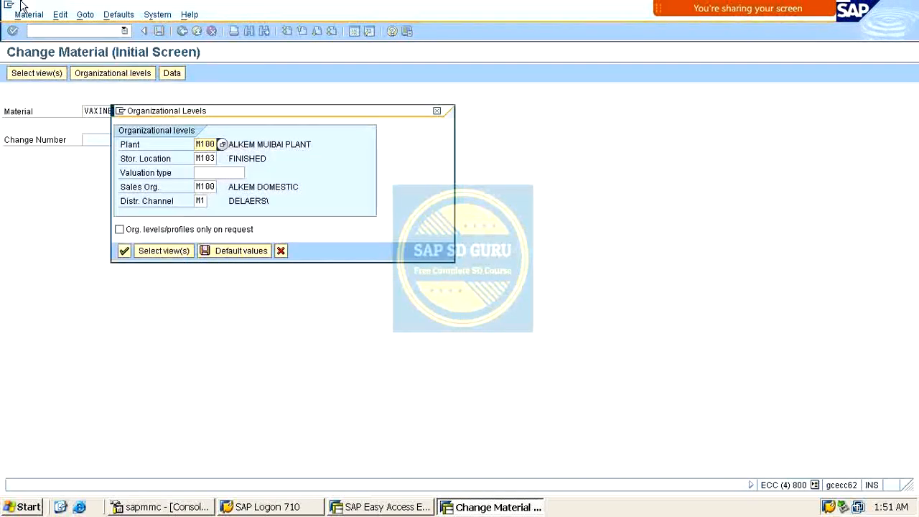
pyautogui.press('Return')
pyautogui.click(126, 249)
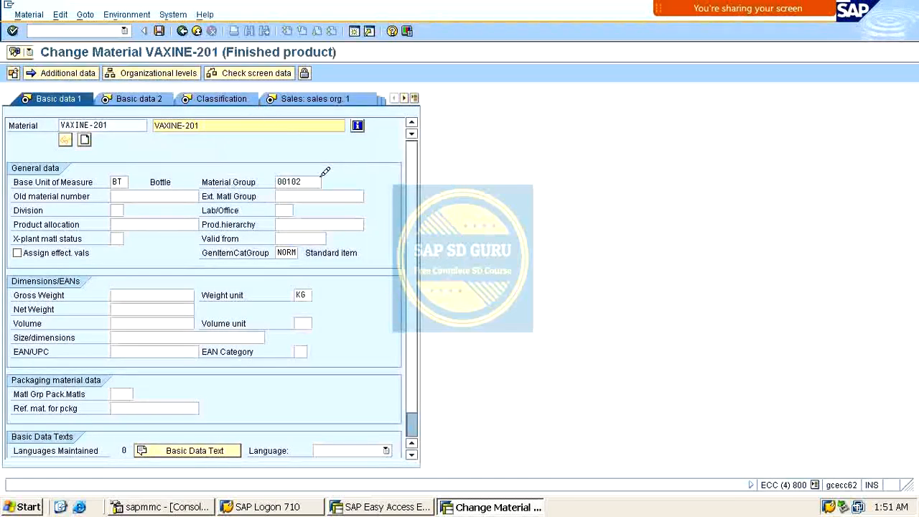
# Step: Open the material's Accounting 1 view and examine its standard price
pyautogui.click(415, 98)
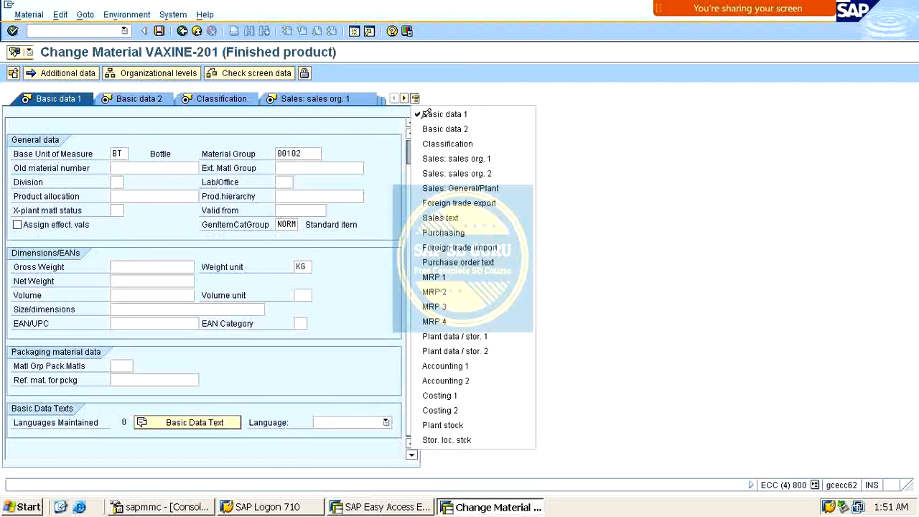
pyautogui.click(452, 364)
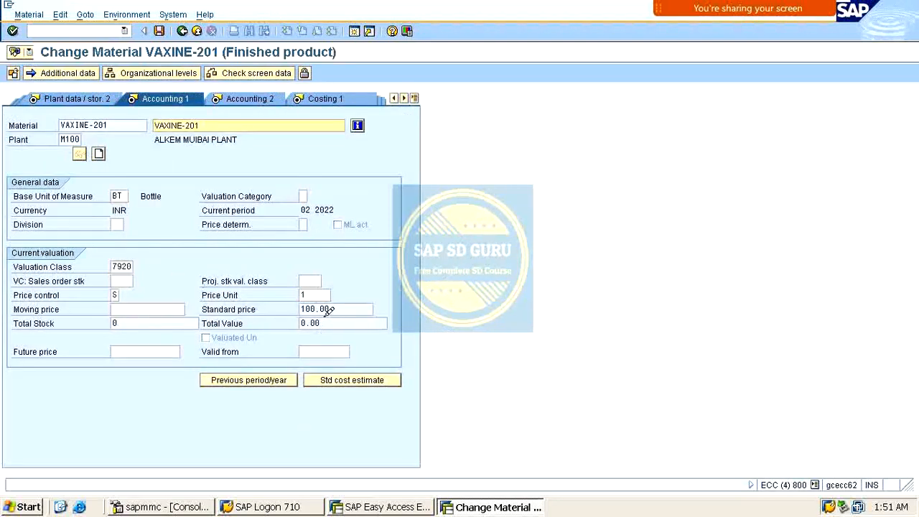
pyautogui.moveTo(334, 312); pyautogui.dragTo(282, 313)
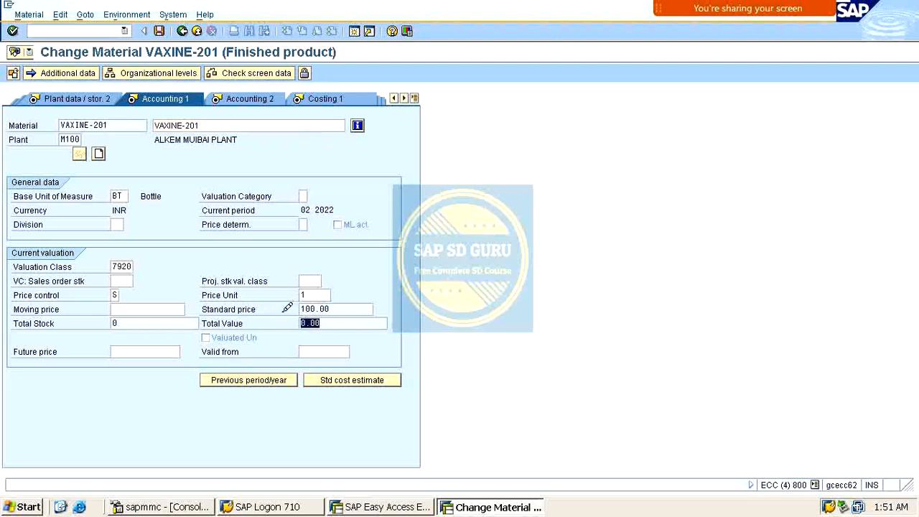
pyautogui.click(336, 309)
# Step: Look up the price control options, choose S for standard price, and review the standard price in Accounting 1 again
pyautogui.click(115, 295)
pyautogui.click(123, 295)
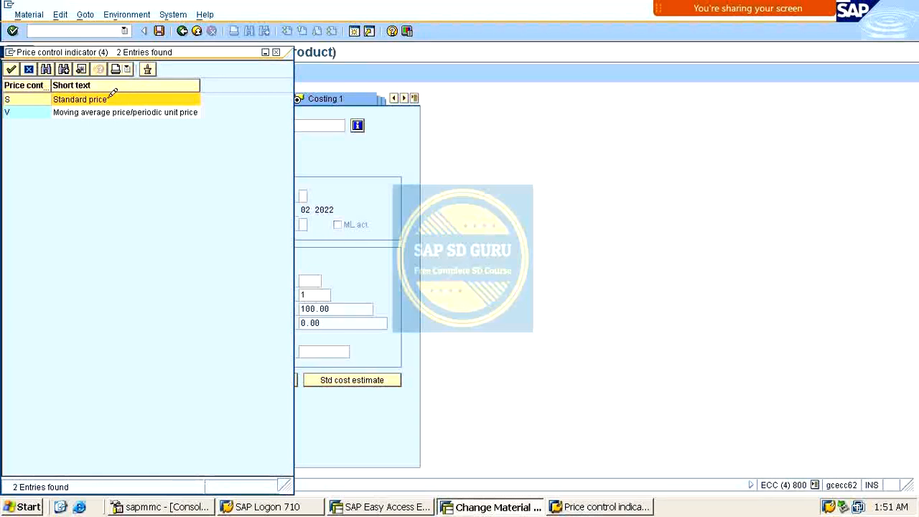
pyautogui.doubleClick(34, 98)
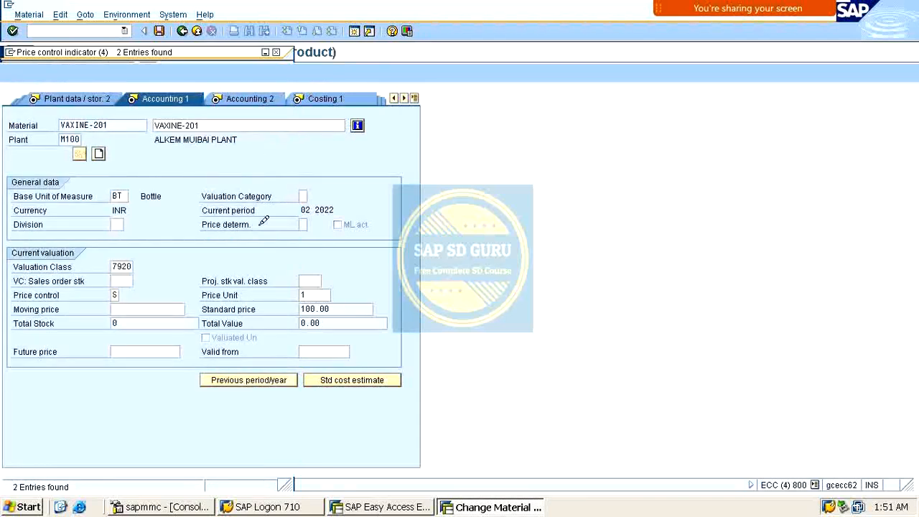
pyautogui.press('Return')
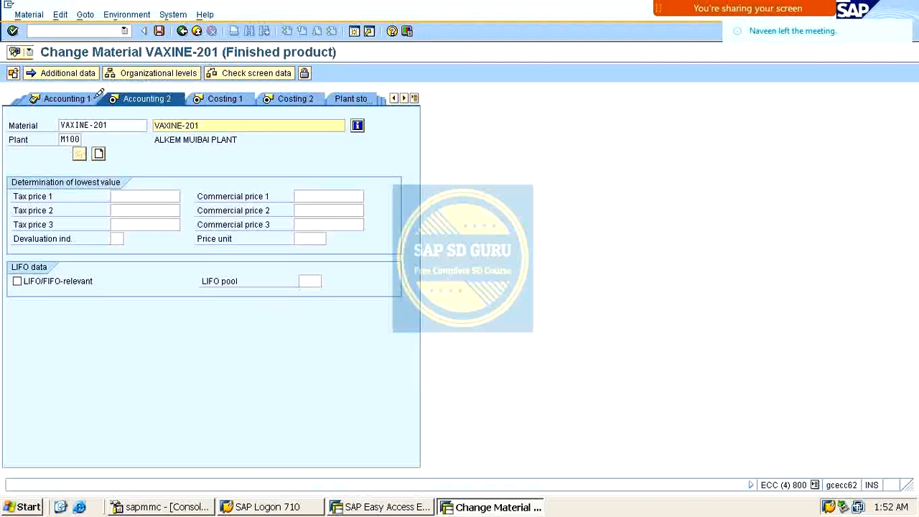
pyautogui.click(95, 99)
pyautogui.moveTo(341, 307); pyautogui.dragTo(291, 305)
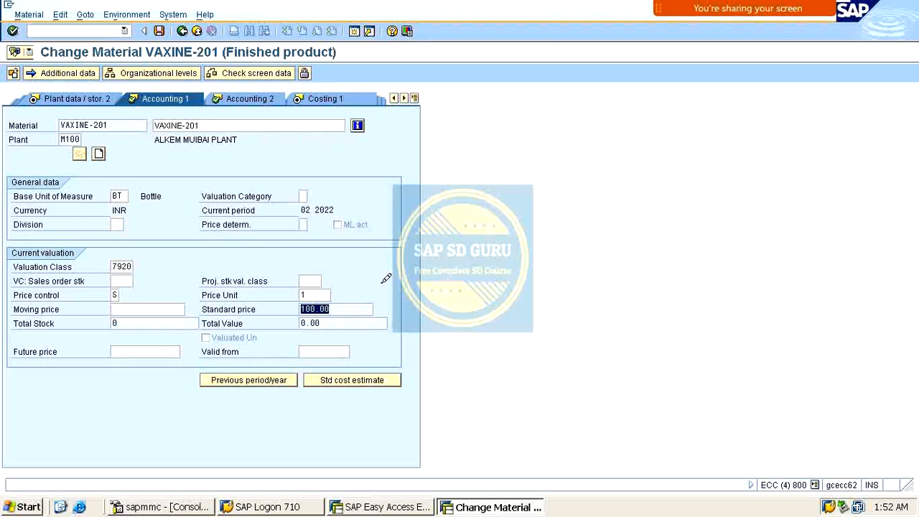
# Step: Leave the material and start a standard order (OR) in VA01 for sales area M100/M1/M1
pyautogui.click(183, 31)
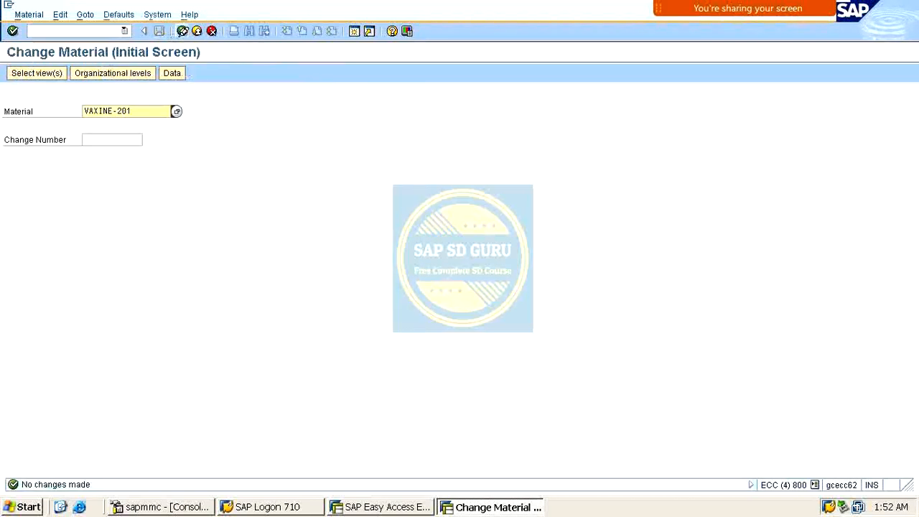
pyautogui.click(107, 29)
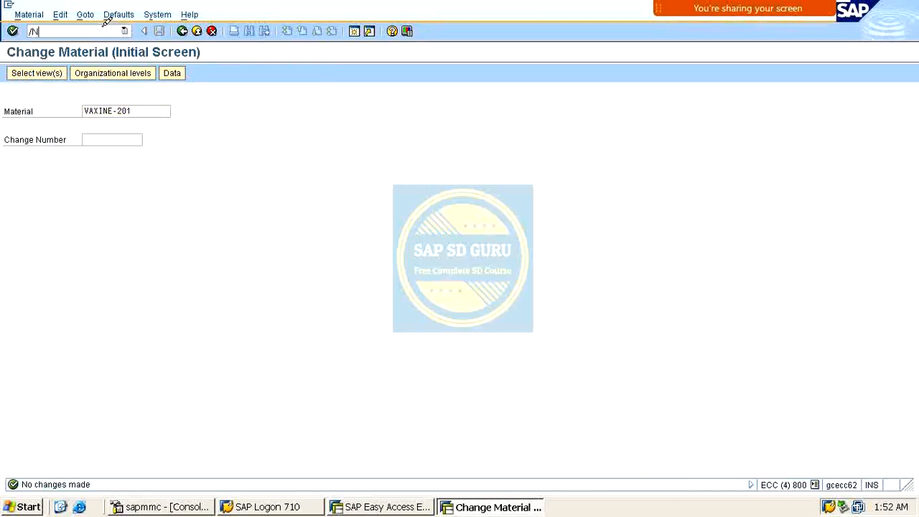
pyautogui.write('/NVA01')
pyautogui.press('Return')
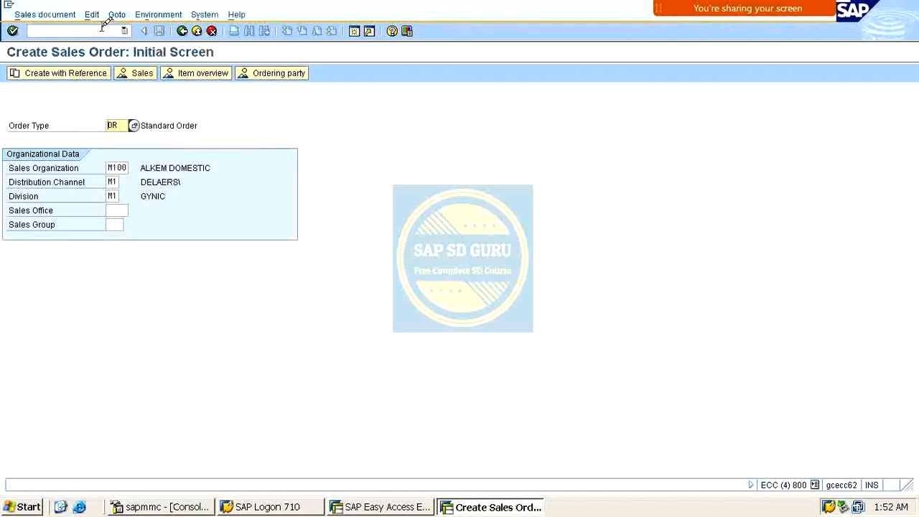
pyautogui.press('Return')
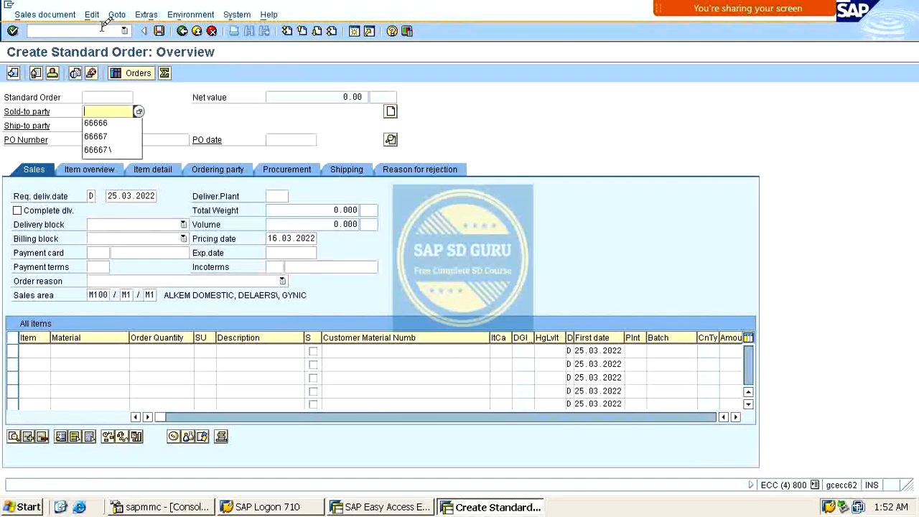
pyautogui.click(68, 30)
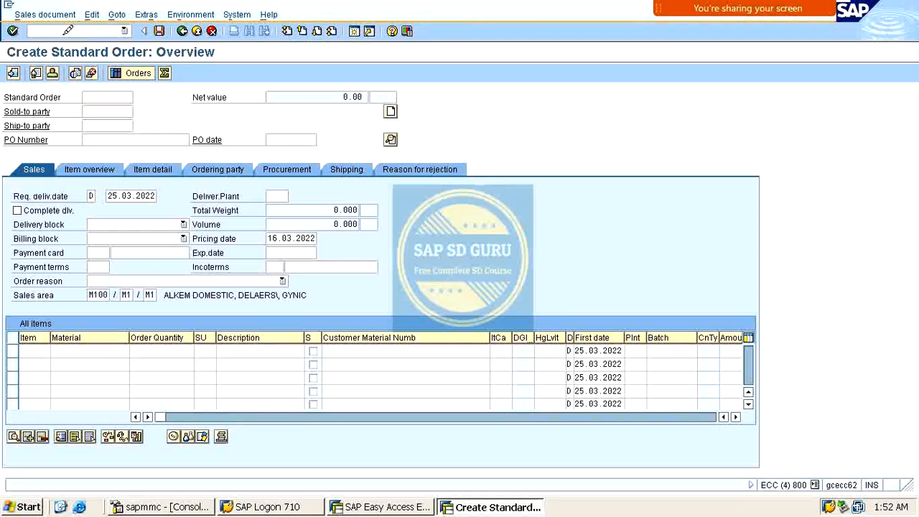
pyautogui.click(110, 98)
pyautogui.click(109, 110)
pyautogui.press('Return')
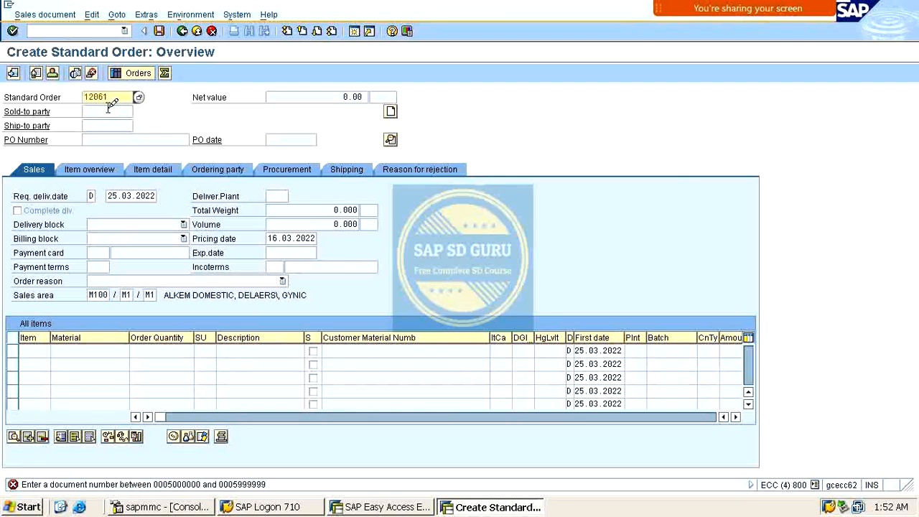
pyautogui.moveTo(116, 99); pyautogui.dragTo(21, 44)
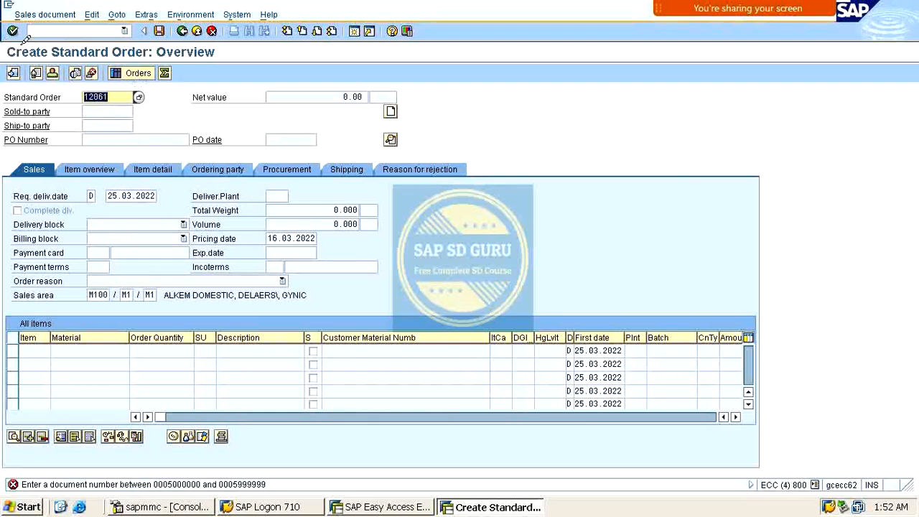
pyautogui.press('Delete')
pyautogui.press('Return')
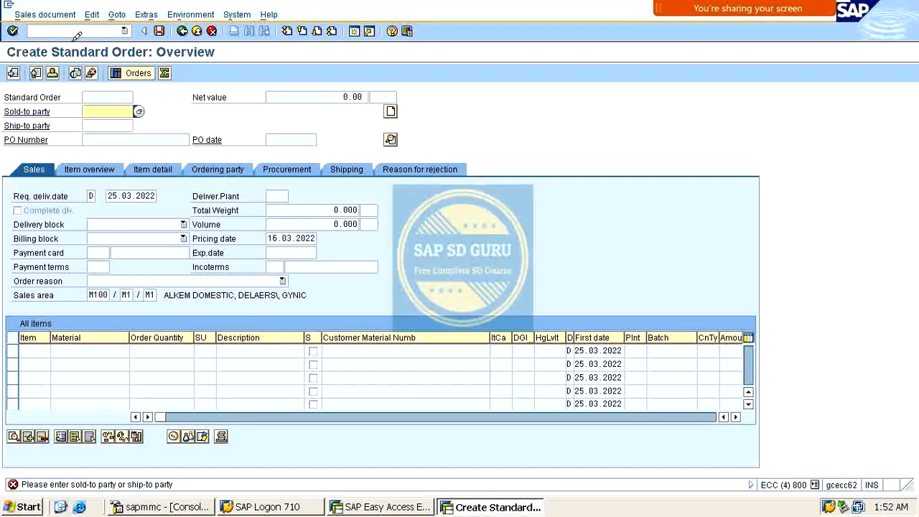
# Step: Enter the customer's number as sold-to party and add material VAXINE-201 with an order quantity of 1
pyautogui.write('66666')
pyautogui.press('Return')
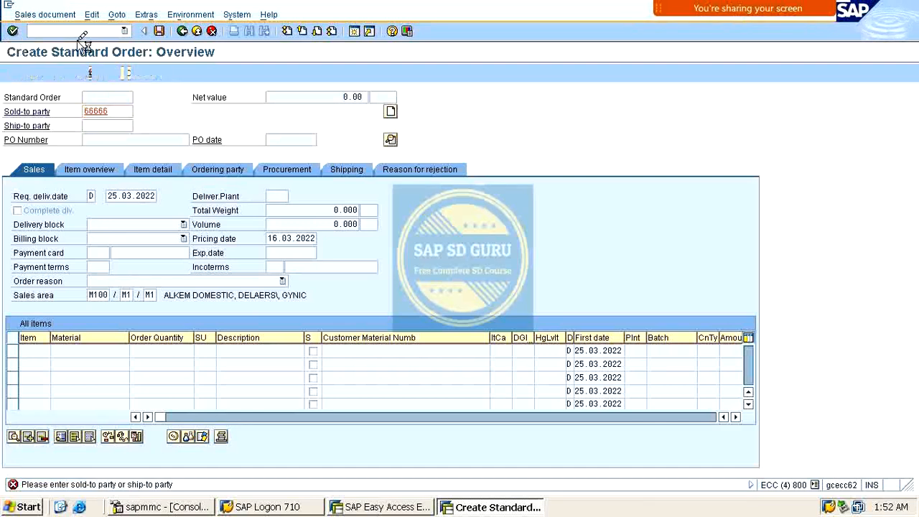
pyautogui.press('BackSpace')
pyautogui.press('Down')
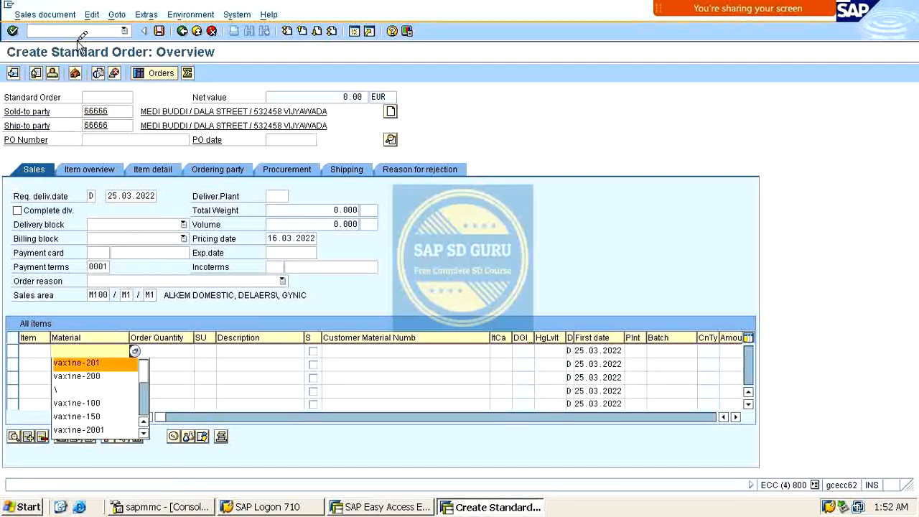
pyautogui.press('Return')
pyautogui.press('Tab')
pyautogui.write('1')
pyautogui.press('Return')
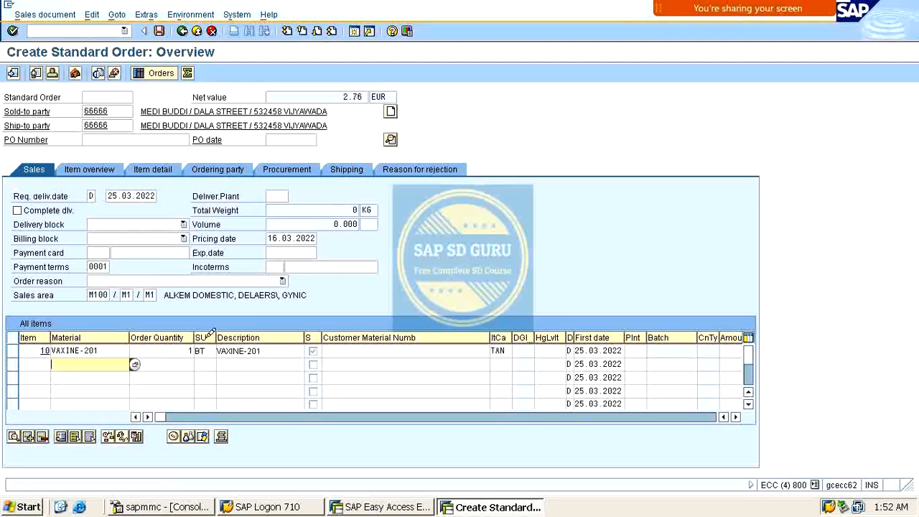
# Step: Check the item category assigned to VAXINE-201 and open transaction VOV7 in a separate session
pyautogui.moveTo(105, 351); pyautogui.dragTo(2, 283)
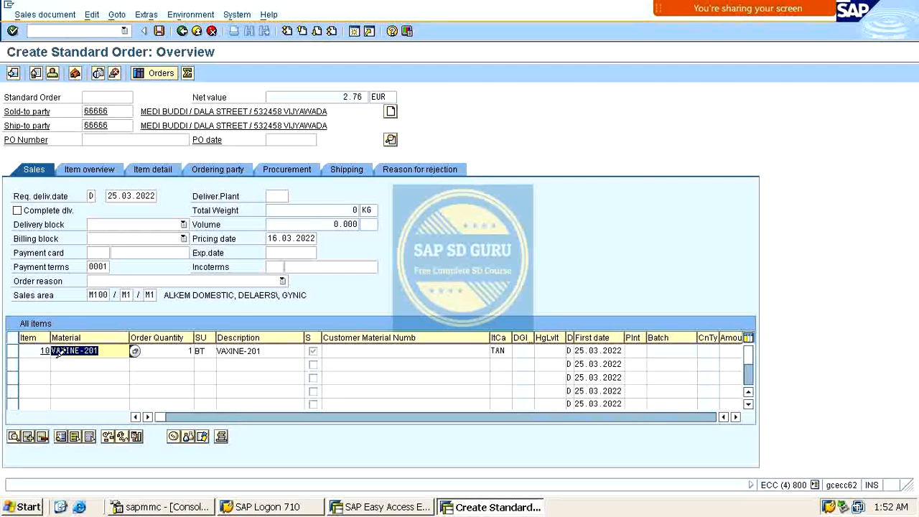
pyautogui.click(510, 348)
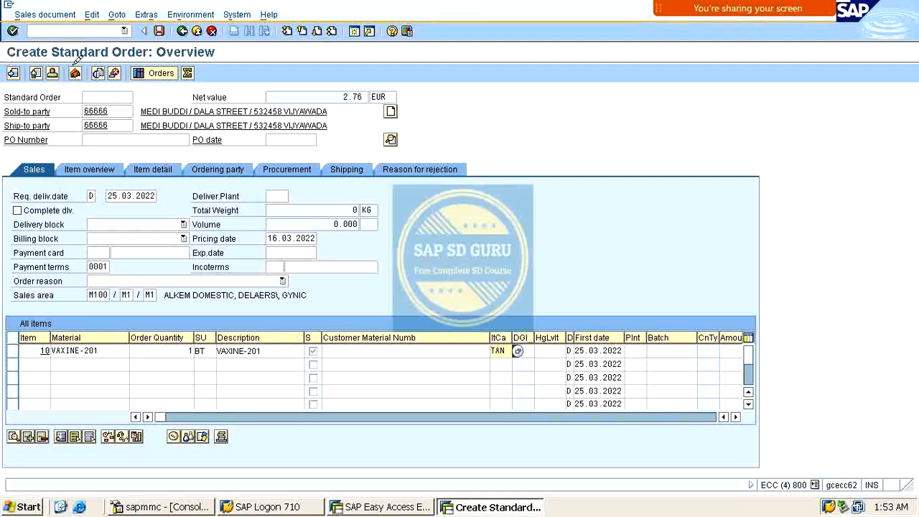
pyautogui.click(75, 28)
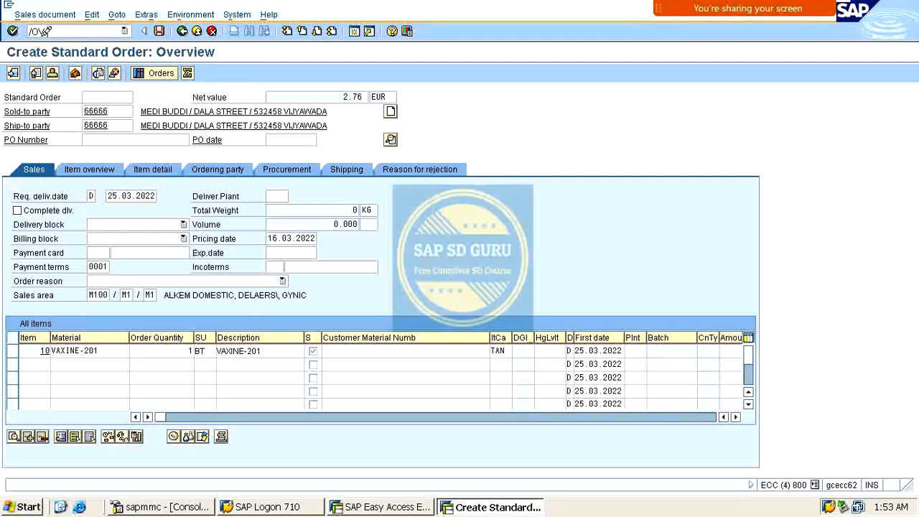
pyautogui.press('Return')
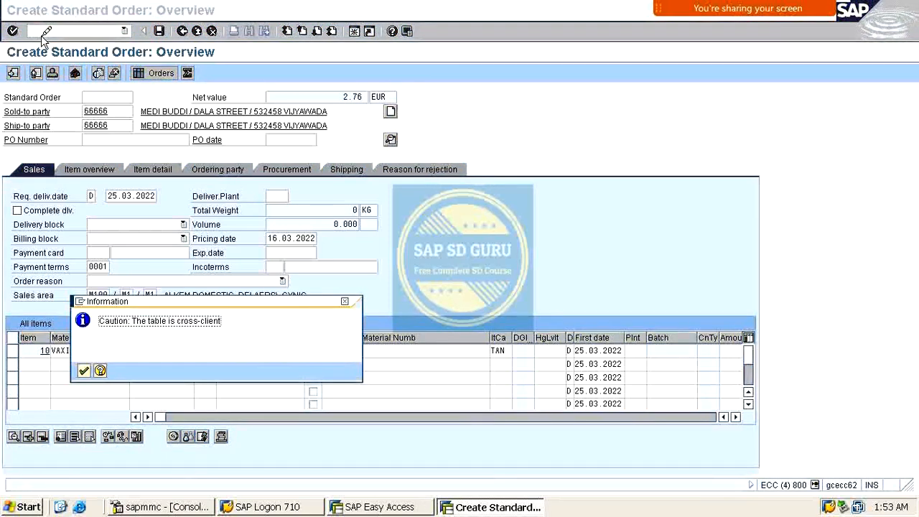
pyautogui.press('Return')
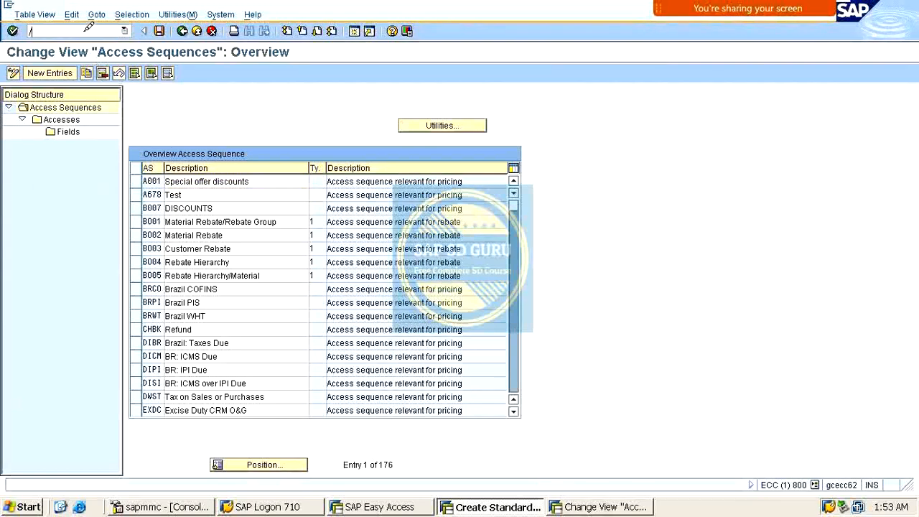
pyautogui.write('/NVOV7')
pyautogui.press('Return')
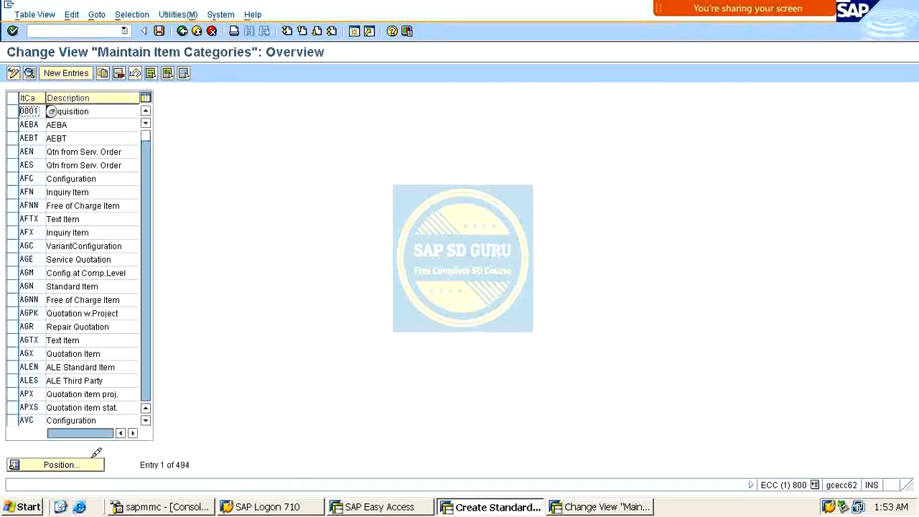
# Step: Find item category TAN in the item category overview and open its details
pyautogui.click(97, 465)
pyautogui.write('tan')
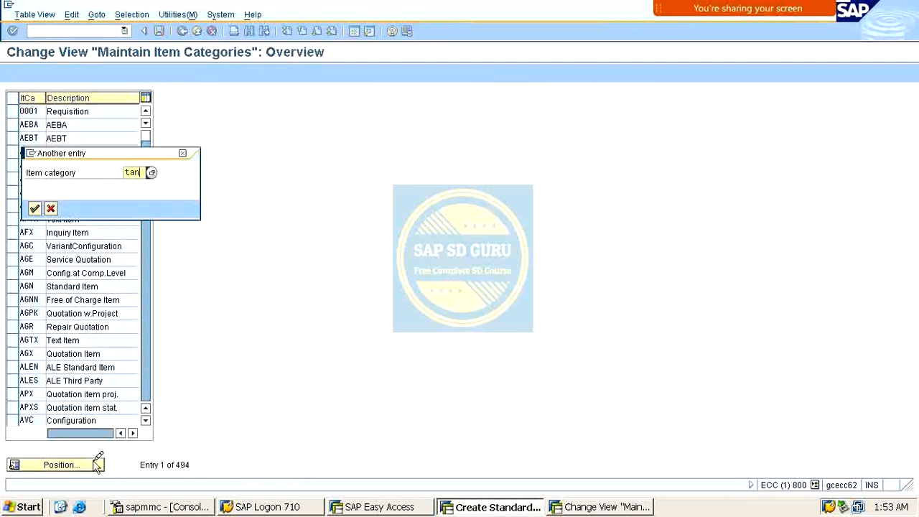
pyautogui.press('Return')
pyautogui.doubleClick(27, 111)
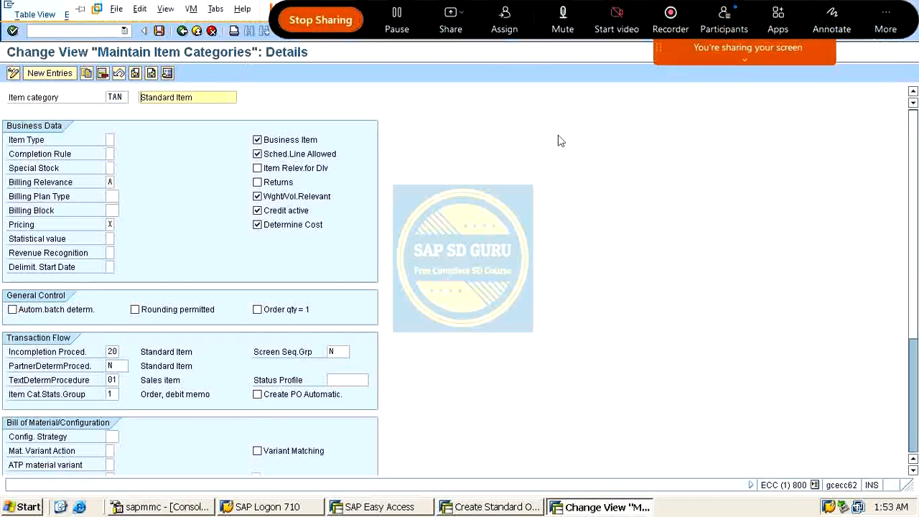
# Step: Examine the Determine Cost setting of item category TAN, marking it with freehand on-screen annotations
pyautogui.moveTo(255, 231)
pyautogui.mouseDown()
pyautogui.moveTo(371, 235)
pyautogui.moveTo(453, 175)
pyautogui.mouseUp()
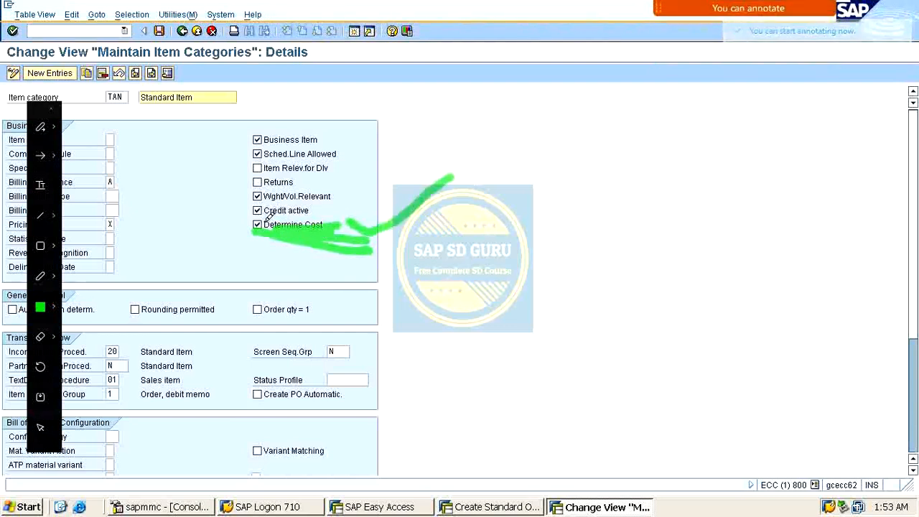
pyautogui.moveTo(266, 217)
pyautogui.mouseDown()
pyautogui.moveTo(240, 234)
pyautogui.moveTo(224, 231)
pyautogui.mouseUp()
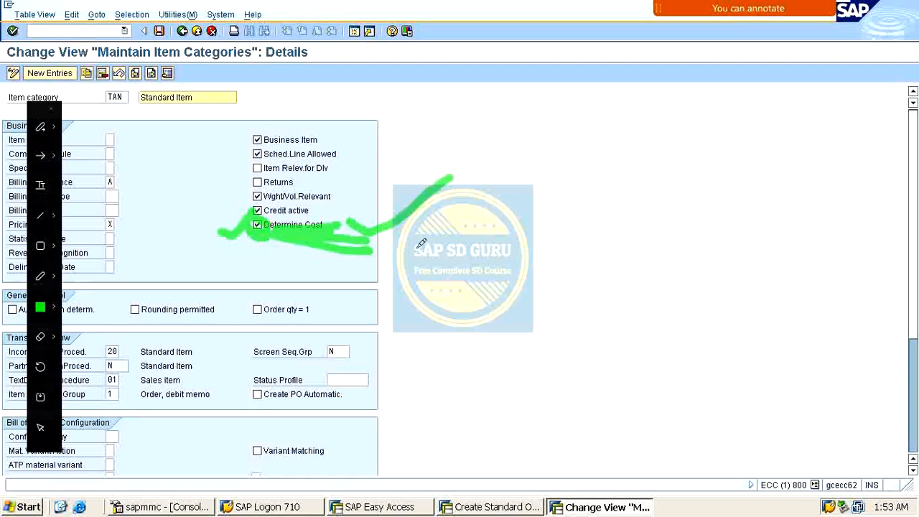
pyautogui.moveTo(420, 247); pyautogui.dragTo(542, 195)
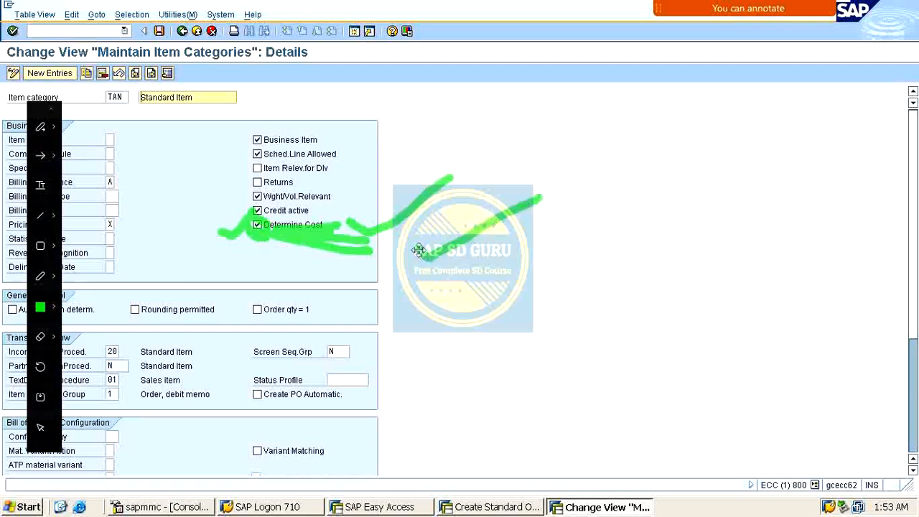
pyautogui.moveTo(406, 232)
pyautogui.mouseDown()
pyautogui.moveTo(432, 249)
pyautogui.moveTo(537, 219)
pyautogui.mouseUp()
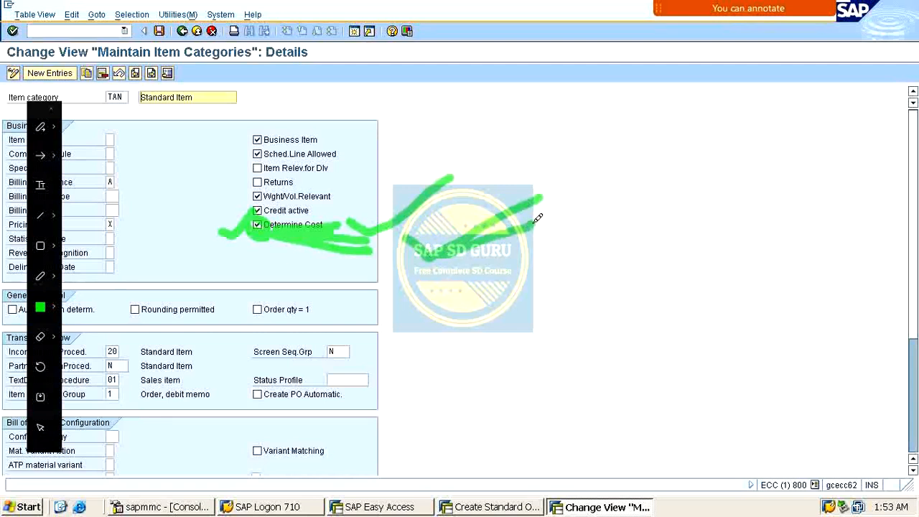
pyautogui.moveTo(271, 242)
pyautogui.mouseDown()
pyautogui.moveTo(327, 247)
pyautogui.moveTo(295, 246)
pyautogui.mouseUp()
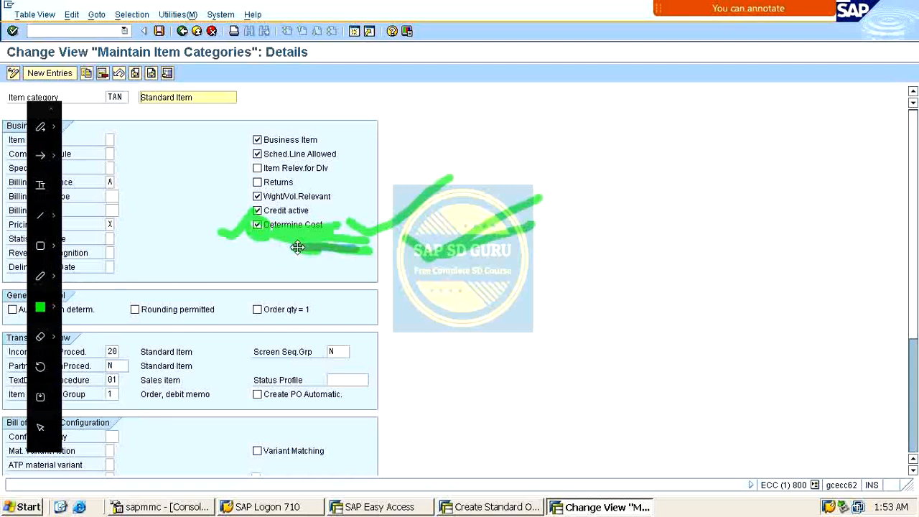
pyautogui.moveTo(219, 256); pyautogui.dragTo(304, 261)
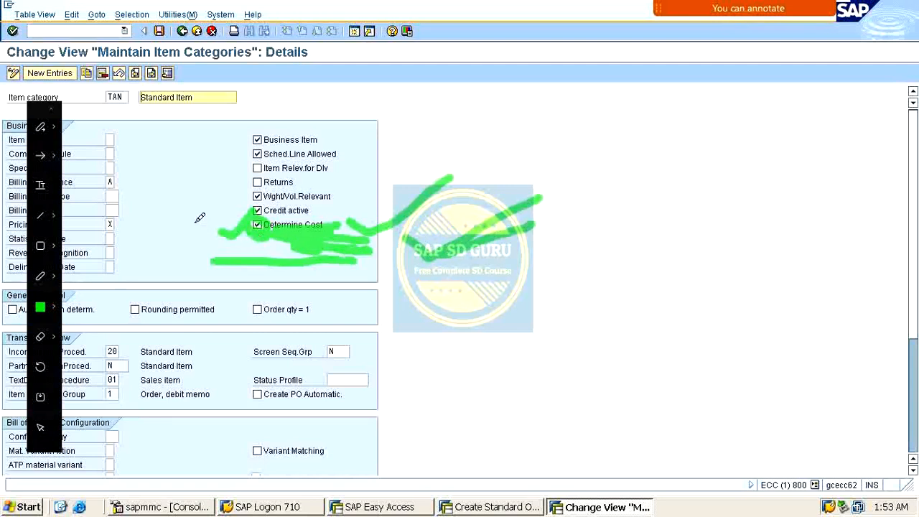
pyautogui.moveTo(201, 216); pyautogui.dragTo(229, 254)
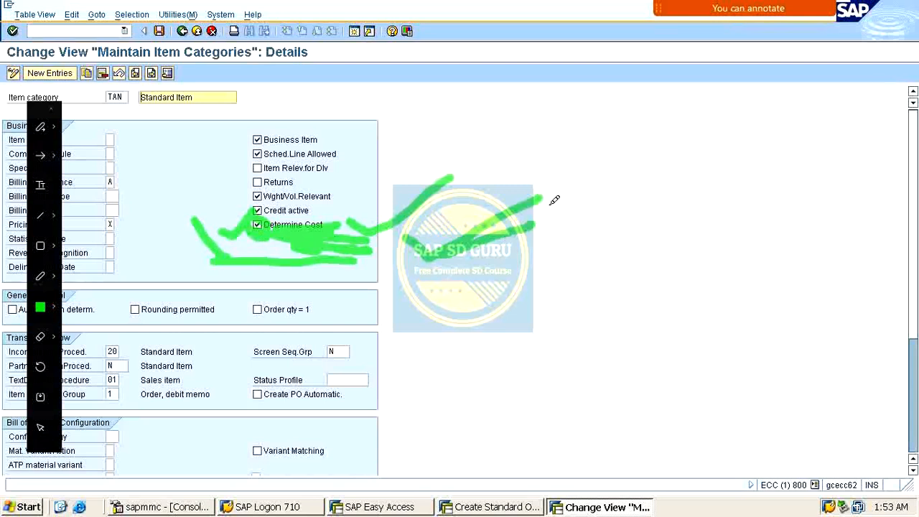
pyautogui.press('Escape')
# Step: Leave the item category and start a new standard order (OR) in VA01 for sales area M100/M1/M1
pyautogui.click(63, 27)
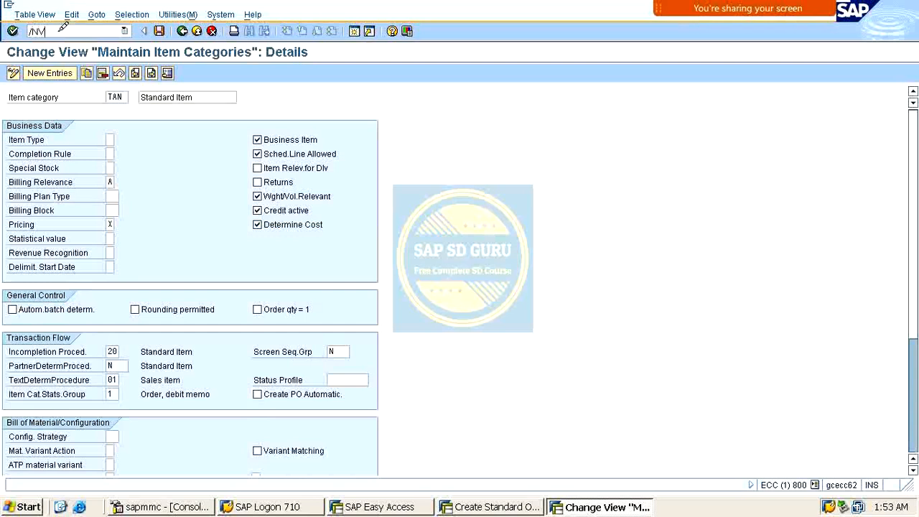
pyautogui.write('/NVA01')
pyautogui.press('Return')
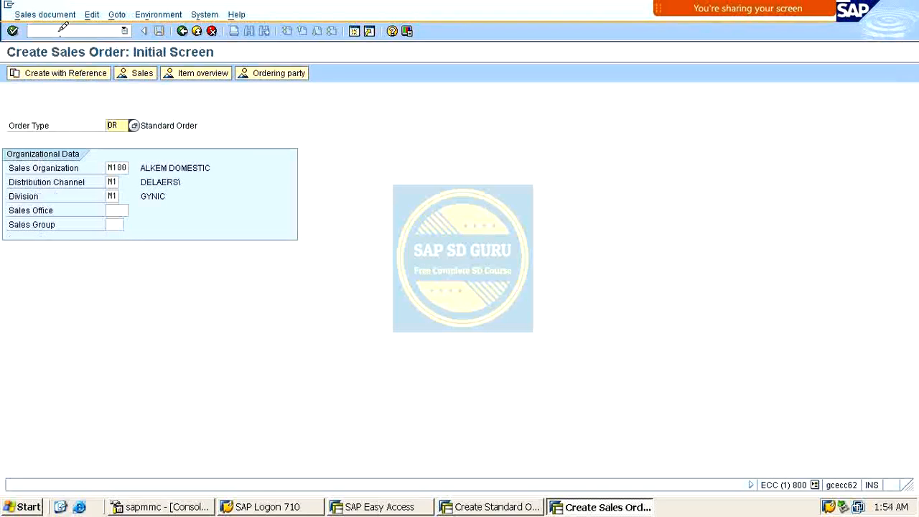
pyautogui.press('Return')
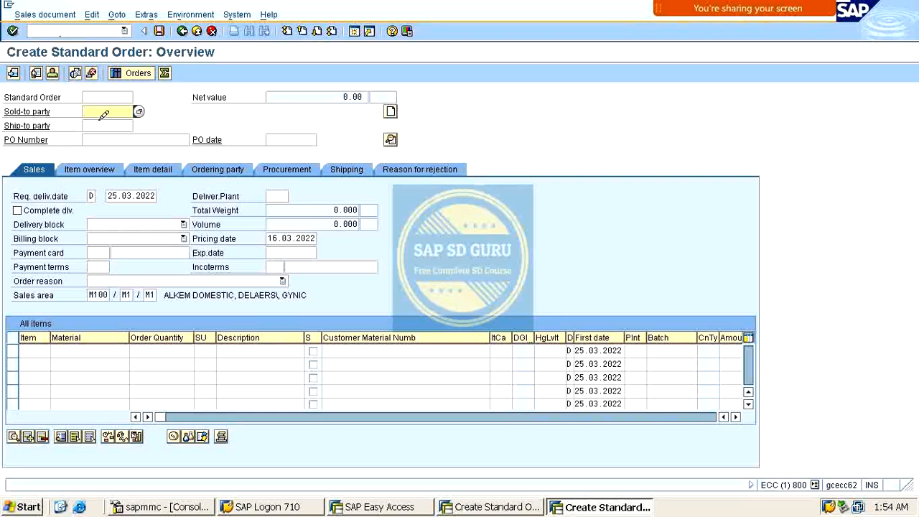
# Step: Fill in the sold-to party's customer number and order 1 BT of VAXINE-201 as the first item
pyautogui.write('66666')
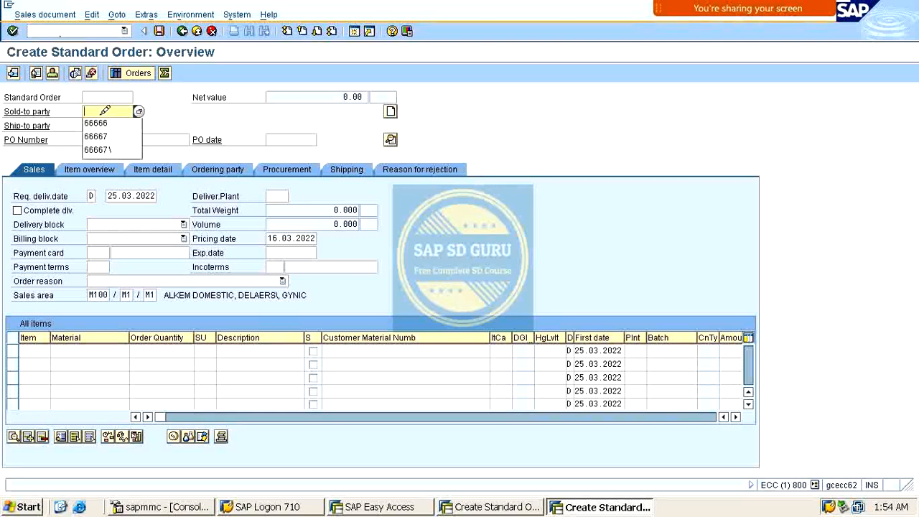
pyautogui.press('Return')
pyautogui.press('Down')
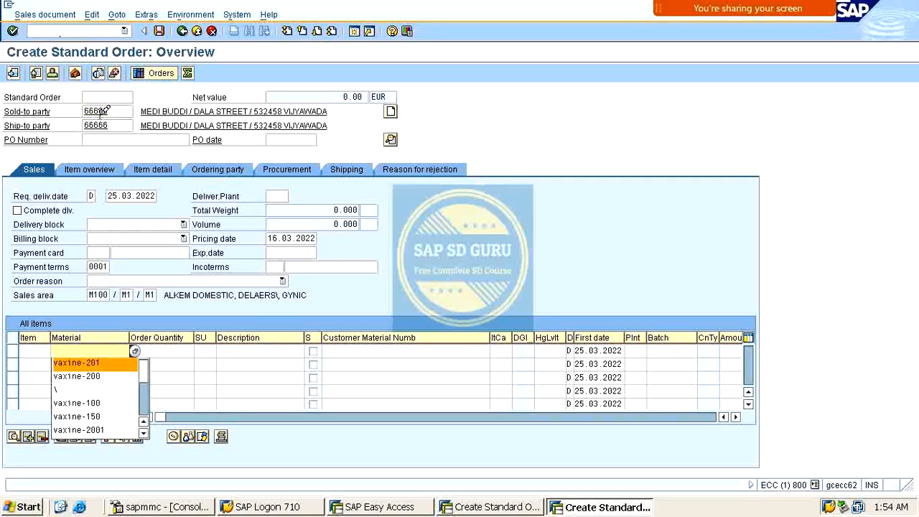
pyautogui.press('Return')
pyautogui.press('Tab')
pyautogui.write('1')
pyautogui.press('Return')
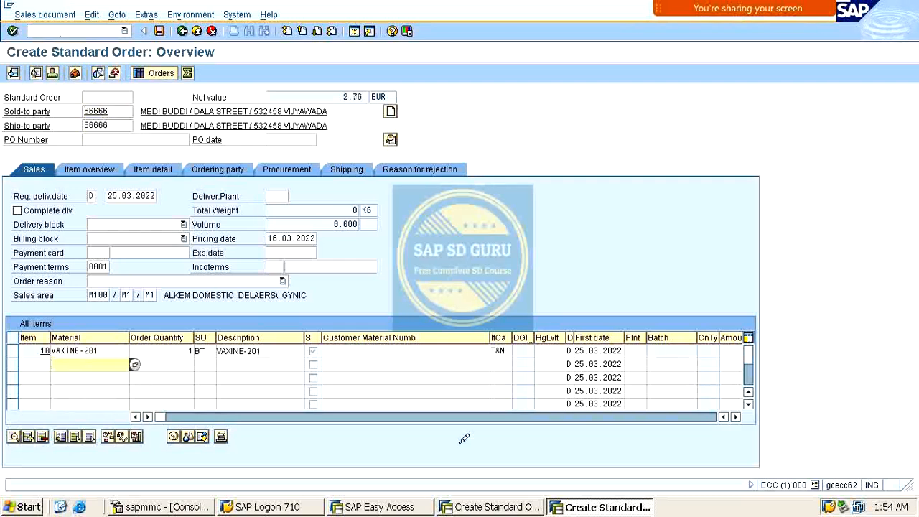
# Step: Set the plant of the VAXINE-201 order item to M100
pyautogui.click(648, 349)
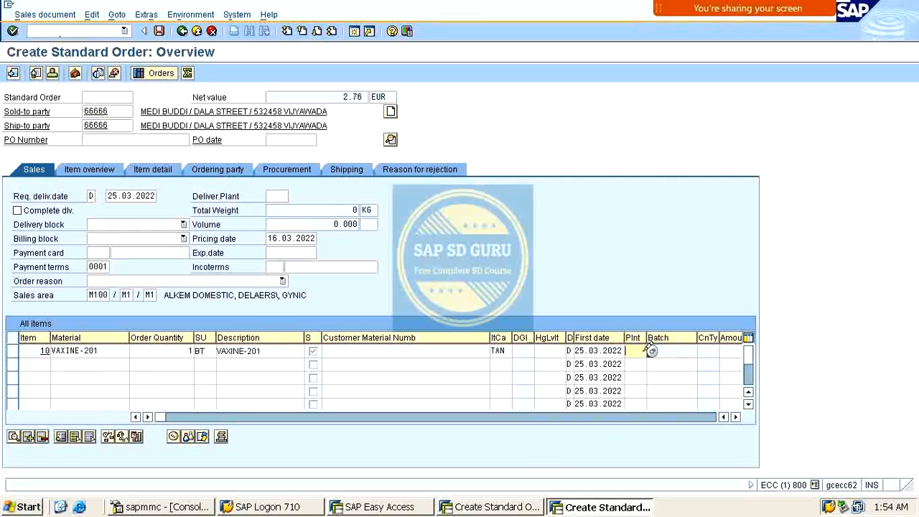
pyautogui.press('Down')
pyautogui.press('Return')
pyautogui.press('Return')
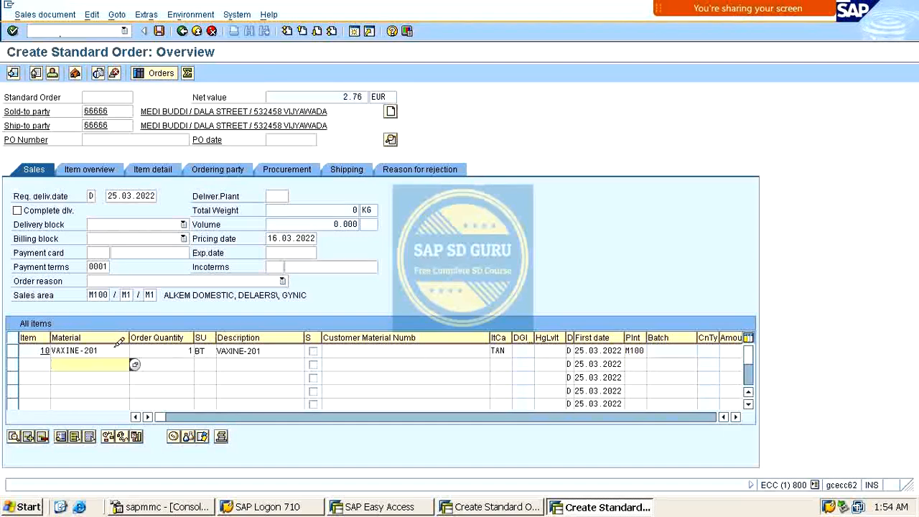
# Step: Open the pricing conditions of the VAXINE-201 item and examine the VPRS cost condition's amount and condition value
pyautogui.doubleClick(113, 349)
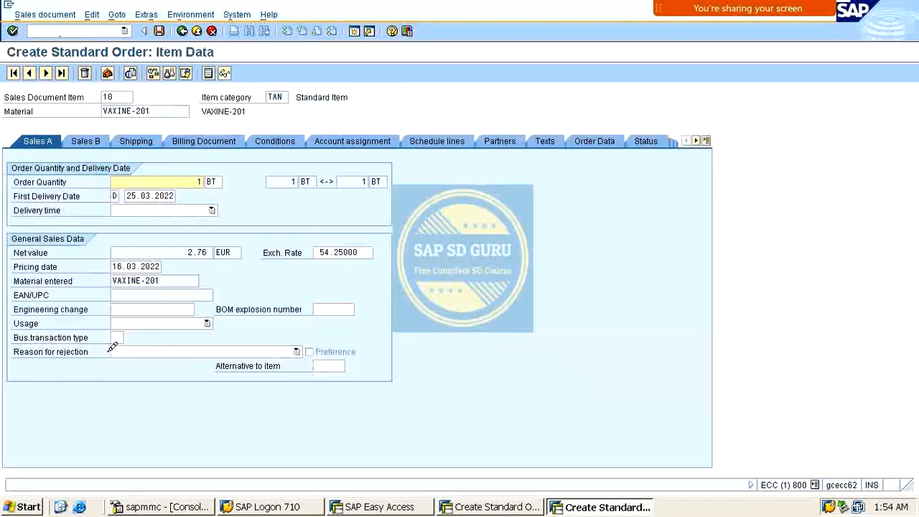
pyautogui.click(284, 138)
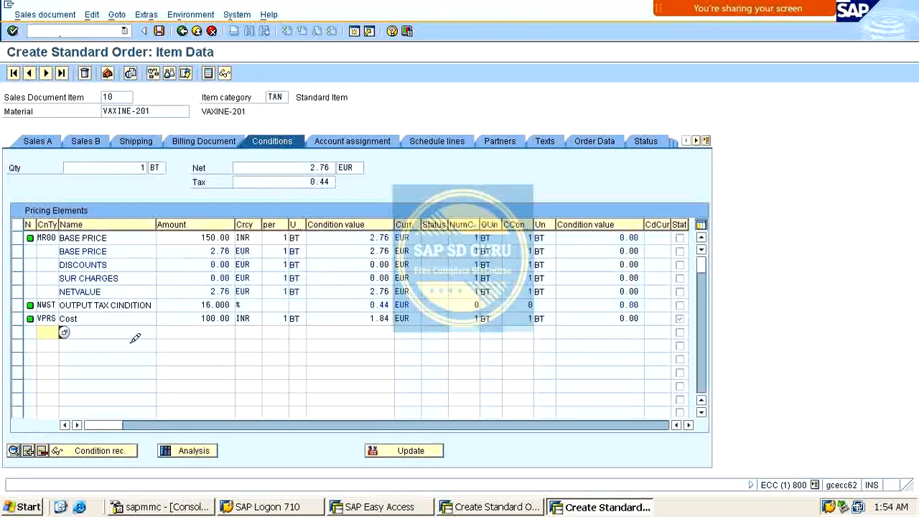
pyautogui.doubleClick(46, 318)
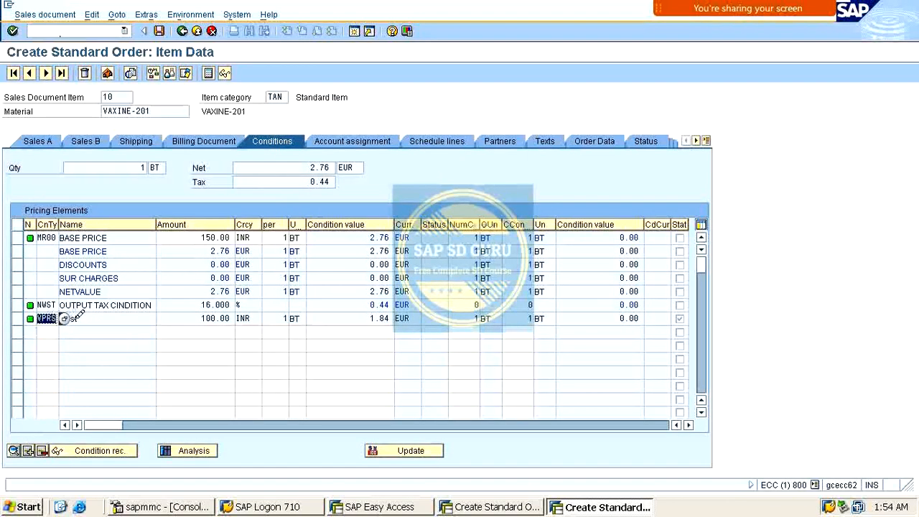
pyautogui.click(129, 325)
pyautogui.doubleClick(69, 318)
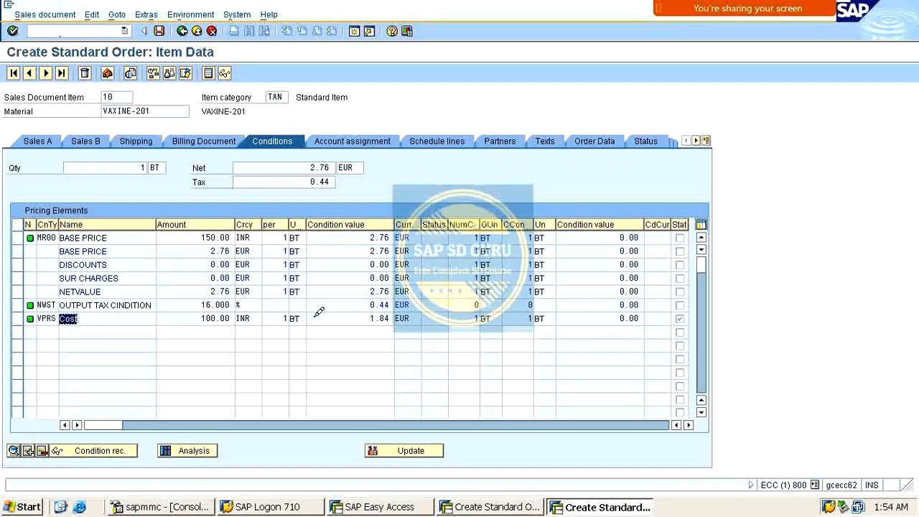
pyautogui.doubleClick(210, 316)
pyautogui.doubleClick(379, 318)
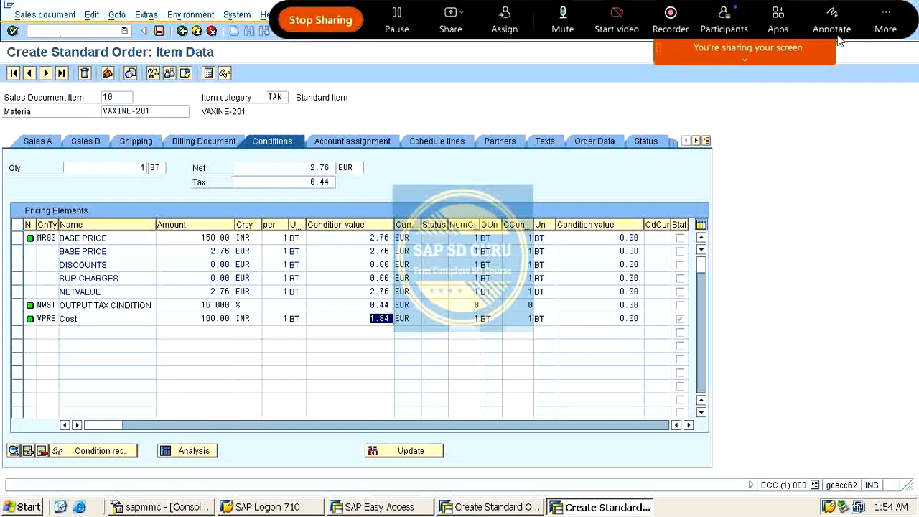
pyautogui.click(830, 14)
pyautogui.moveTo(420, 318)
pyautogui.mouseDown()
pyautogui.moveTo(438, 316)
pyautogui.moveTo(470, 216)
pyautogui.moveTo(356, 162)
pyautogui.moveTo(342, 170)
pyautogui.moveTo(368, 184)
pyautogui.mouseUp()
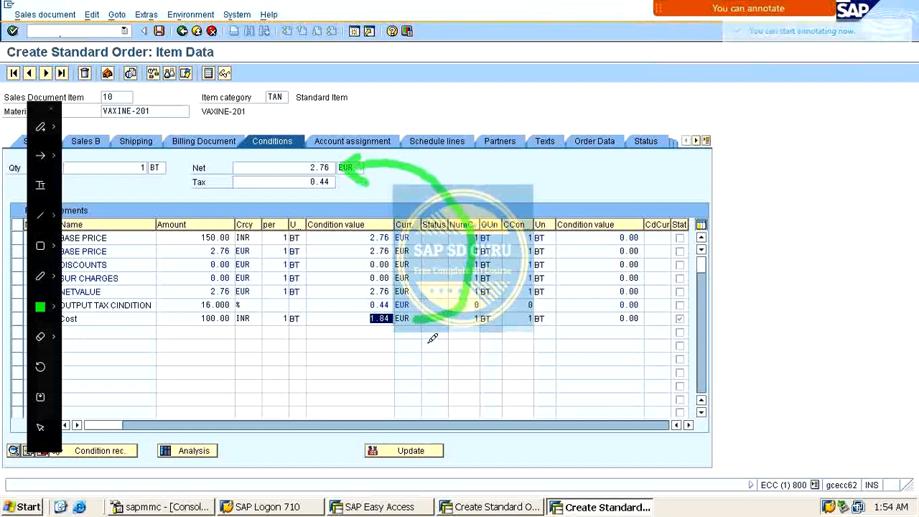
pyautogui.moveTo(375, 325)
pyautogui.mouseDown()
pyautogui.moveTo(348, 321)
pyautogui.moveTo(214, 189)
pyautogui.moveTo(237, 180)
pyautogui.moveTo(234, 214)
pyautogui.mouseUp()
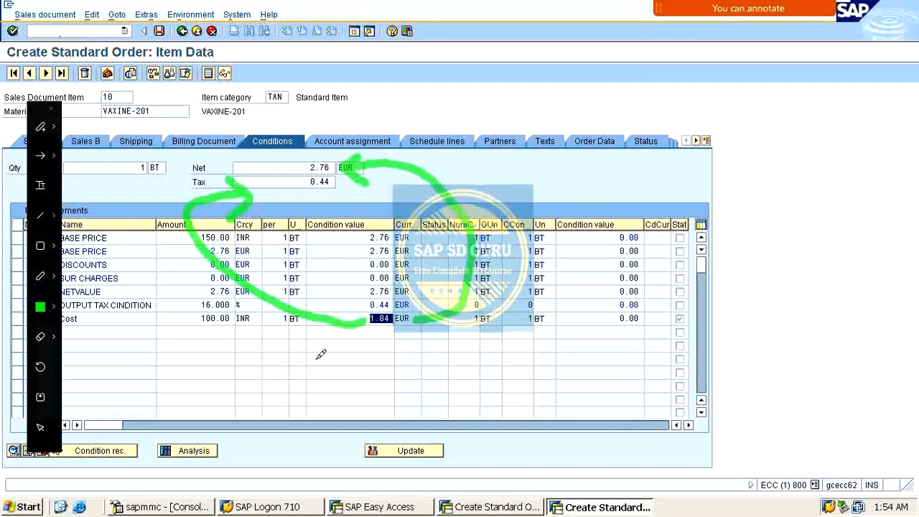
pyautogui.moveTo(378, 323); pyautogui.dragTo(318, 359)
pyautogui.moveTo(406, 294)
pyautogui.mouseDown()
pyautogui.moveTo(346, 335)
pyautogui.moveTo(404, 302)
pyautogui.mouseUp()
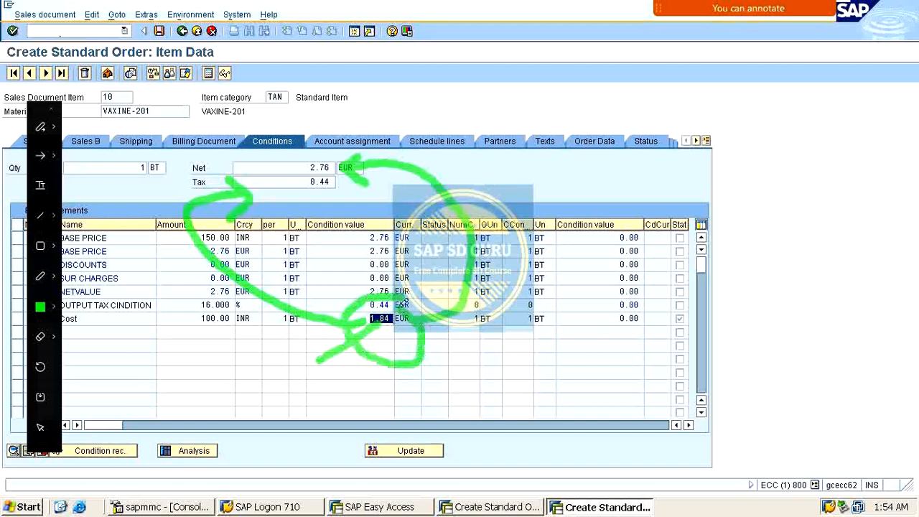
pyautogui.moveTo(142, 319); pyautogui.dragTo(217, 267)
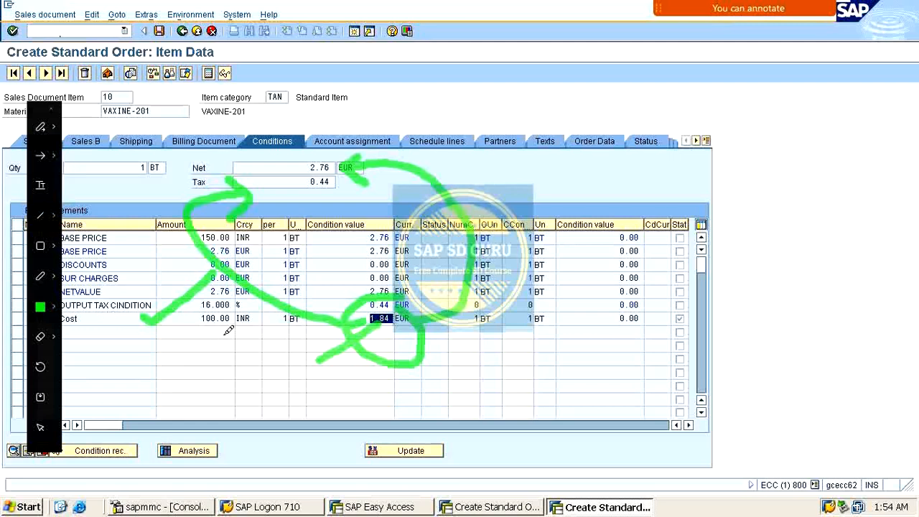
pyautogui.moveTo(240, 315)
pyautogui.mouseDown()
pyautogui.moveTo(206, 305)
pyautogui.moveTo(220, 330)
pyautogui.moveTo(234, 311)
pyautogui.mouseUp()
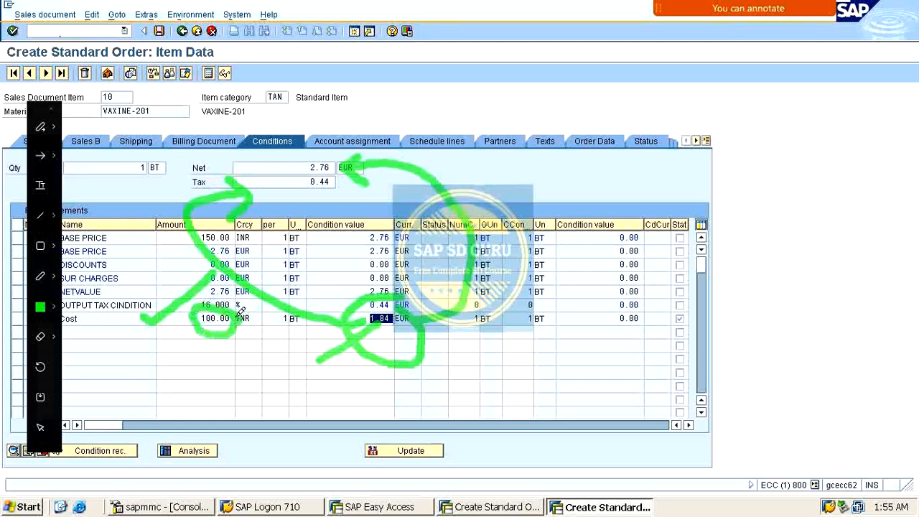
pyautogui.moveTo(765, 172)
pyautogui.mouseDown()
pyautogui.moveTo(792, 194)
pyautogui.moveTo(839, 186)
pyautogui.moveTo(845, 164)
pyautogui.moveTo(863, 169)
pyautogui.mouseUp()
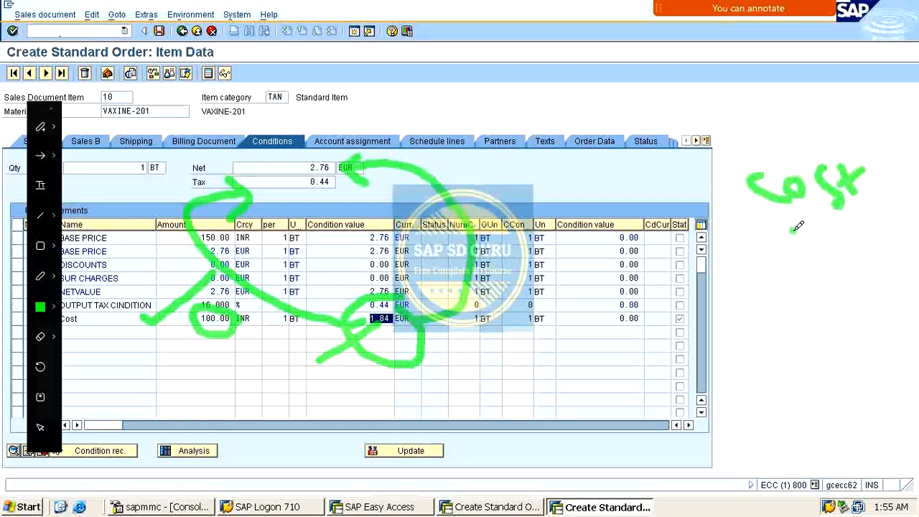
pyautogui.moveTo(791, 231); pyautogui.dragTo(854, 223)
pyautogui.moveTo(815, 263)
pyautogui.mouseDown()
pyautogui.moveTo(832, 277)
pyautogui.moveTo(834, 302)
pyautogui.moveTo(848, 278)
pyautogui.mouseUp()
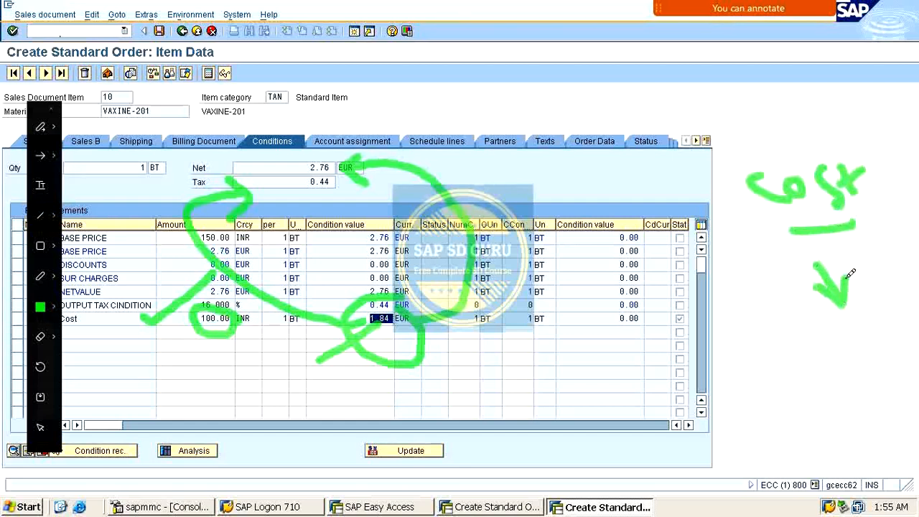
pyautogui.moveTo(755, 326)
pyautogui.mouseDown()
pyautogui.moveTo(832, 366)
pyautogui.moveTo(800, 310)
pyautogui.moveTo(753, 325)
pyautogui.mouseUp()
pyautogui.moveTo(709, 349); pyautogui.dragTo(731, 313)
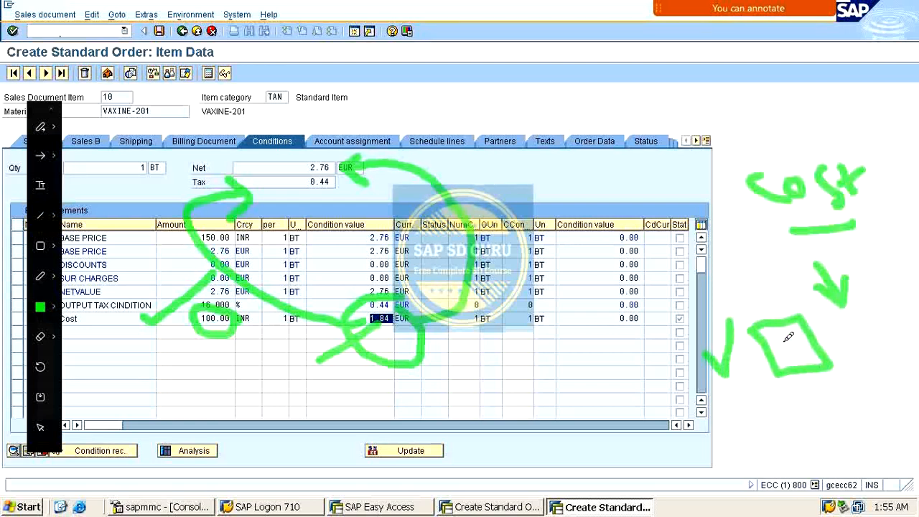
pyautogui.moveTo(760, 141); pyautogui.dragTo(864, 113)
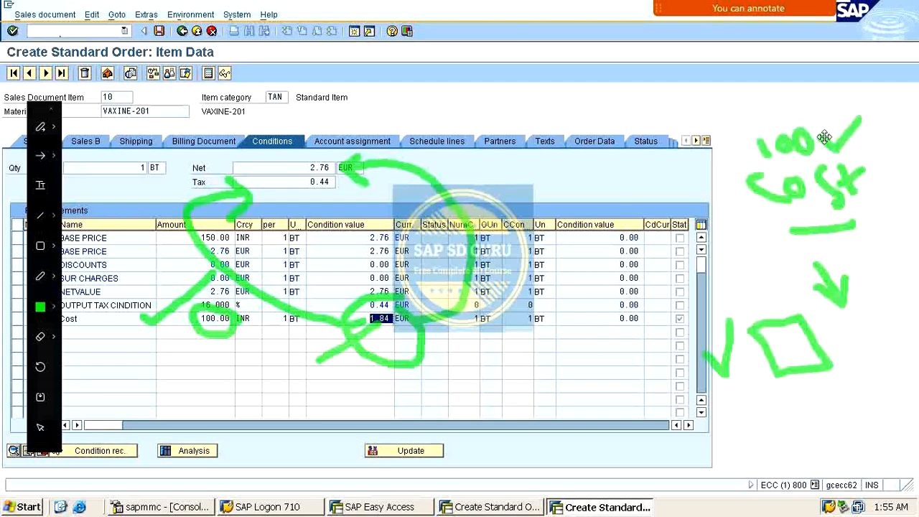
pyautogui.moveTo(821, 139); pyautogui.dragTo(827, 133)
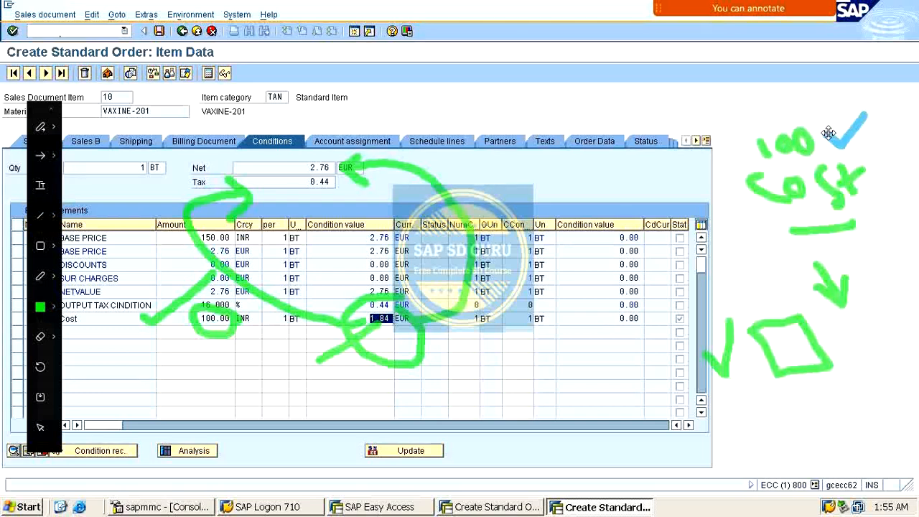
pyautogui.click(771, 160)
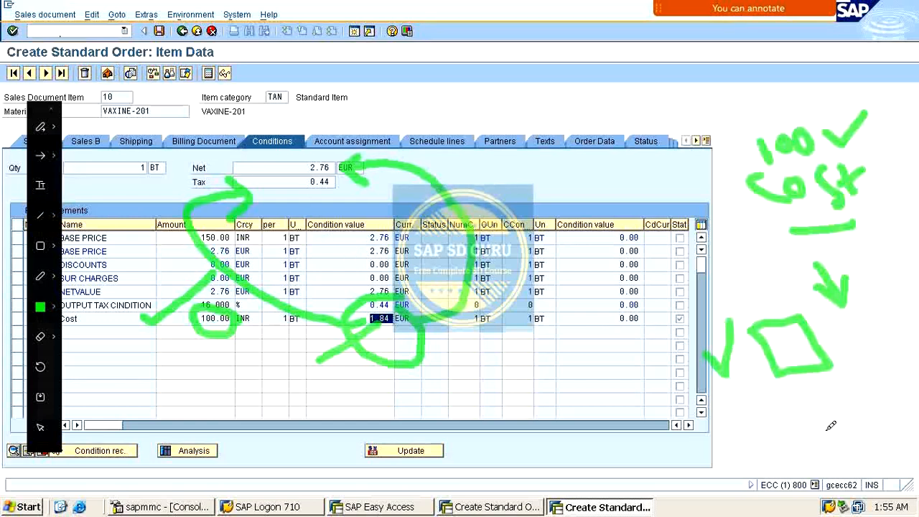
pyautogui.moveTo(796, 402)
pyautogui.mouseDown()
pyautogui.moveTo(679, 403)
pyautogui.moveTo(402, 344)
pyautogui.moveTo(233, 281)
pyautogui.moveTo(210, 226)
pyautogui.moveTo(324, 172)
pyautogui.mouseUp()
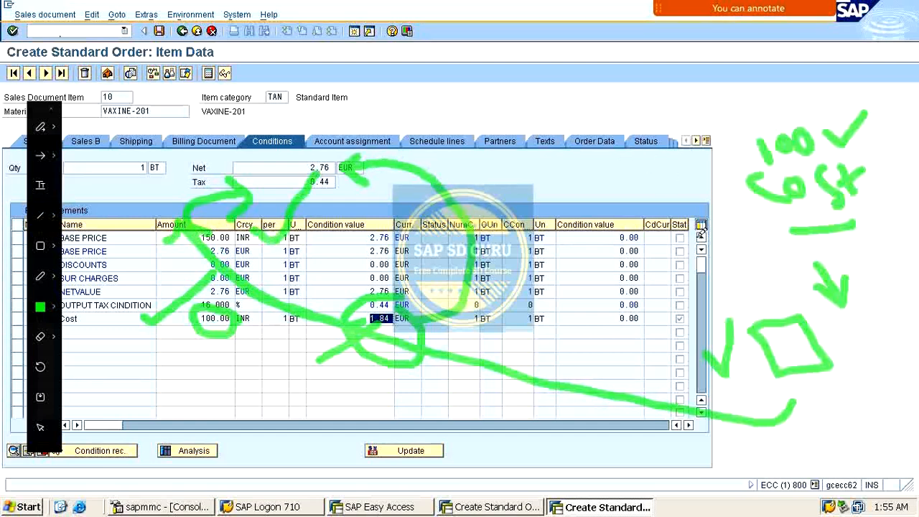
pyautogui.moveTo(831, 413)
pyautogui.mouseDown()
pyautogui.moveTo(825, 406)
pyautogui.moveTo(851, 423)
pyautogui.moveTo(866, 409)
pyautogui.moveTo(862, 420)
pyautogui.mouseUp()
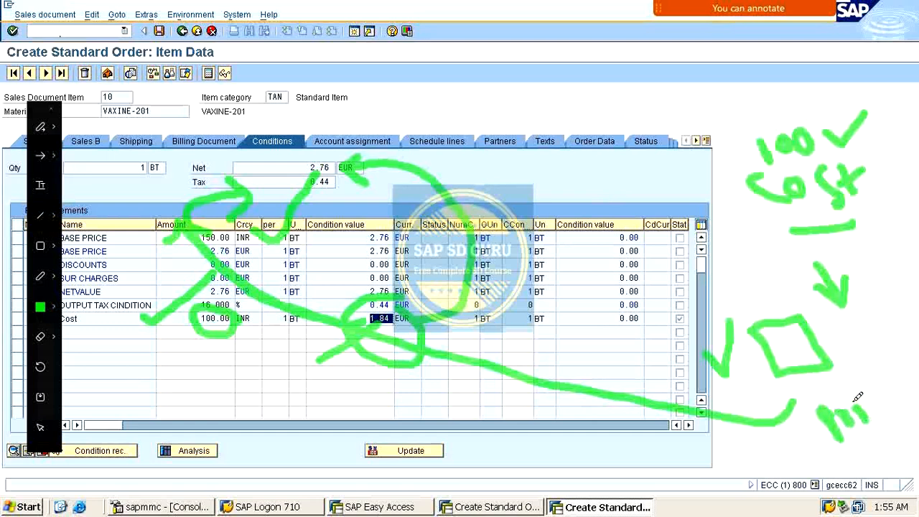
pyautogui.moveTo(855, 387)
pyautogui.mouseDown()
pyautogui.moveTo(875, 394)
pyautogui.moveTo(884, 413)
pyautogui.moveTo(897, 391)
pyautogui.moveTo(912, 401)
pyautogui.mouseUp()
pyautogui.moveTo(865, 444); pyautogui.dragTo(895, 426)
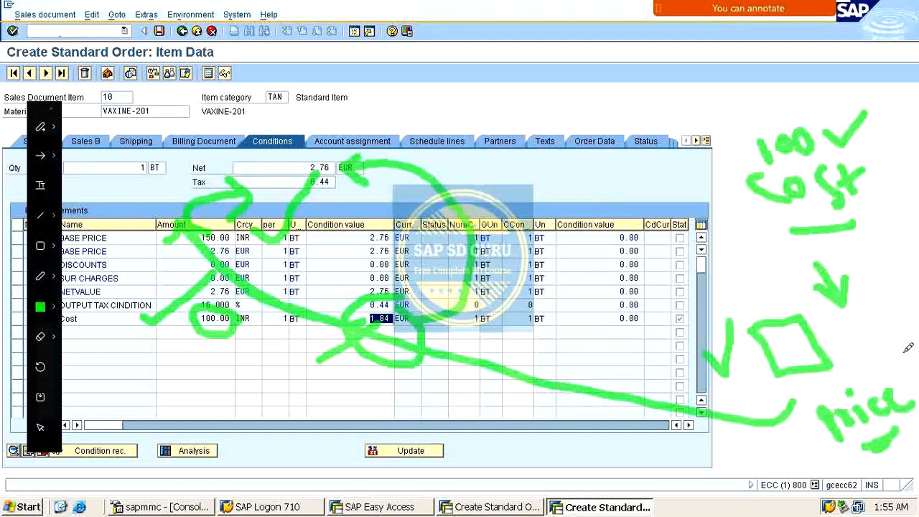
pyautogui.moveTo(897, 370)
pyautogui.mouseDown()
pyautogui.moveTo(856, 334)
pyautogui.moveTo(891, 339)
pyautogui.moveTo(872, 195)
pyautogui.moveTo(673, 123)
pyautogui.moveTo(762, 176)
pyautogui.mouseUp()
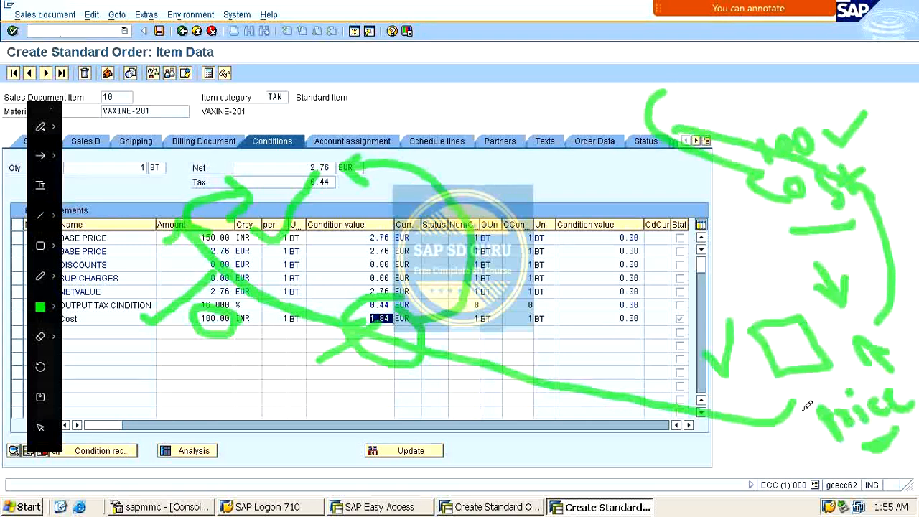
pyautogui.moveTo(788, 408); pyautogui.dragTo(781, 349)
pyautogui.moveTo(786, 136); pyautogui.dragTo(815, 96)
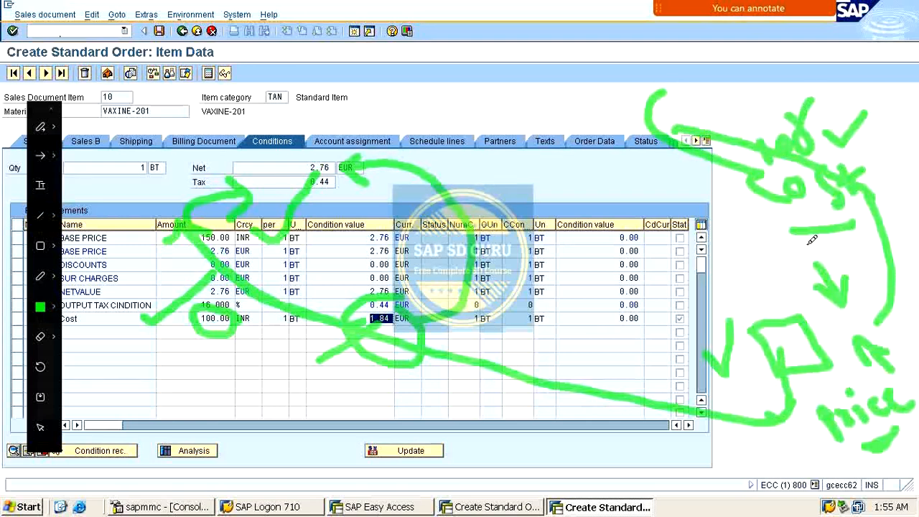
pyautogui.moveTo(752, 262)
pyautogui.mouseDown()
pyautogui.moveTo(744, 250)
pyautogui.moveTo(799, 260)
pyautogui.mouseUp()
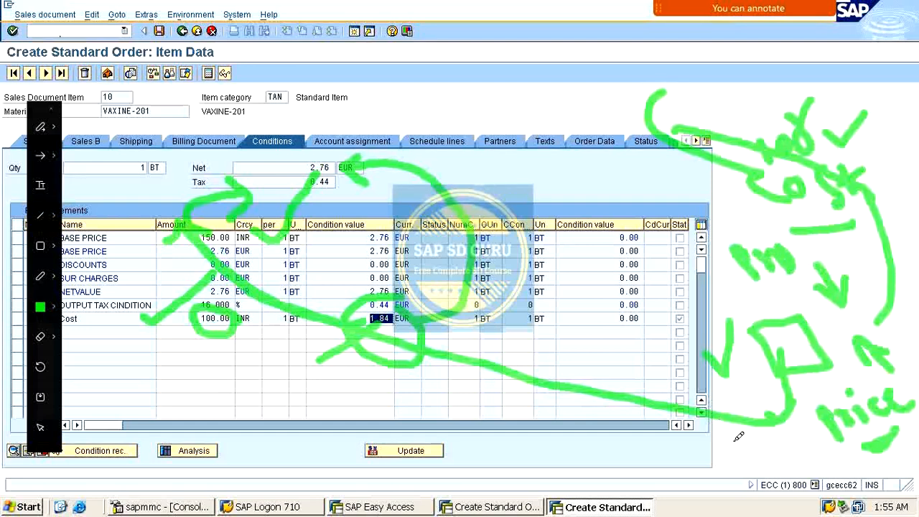
pyautogui.moveTo(736, 438)
pyautogui.mouseDown()
pyautogui.moveTo(777, 465)
pyautogui.moveTo(774, 439)
pyautogui.moveTo(802, 452)
pyautogui.moveTo(789, 460)
pyautogui.mouseUp()
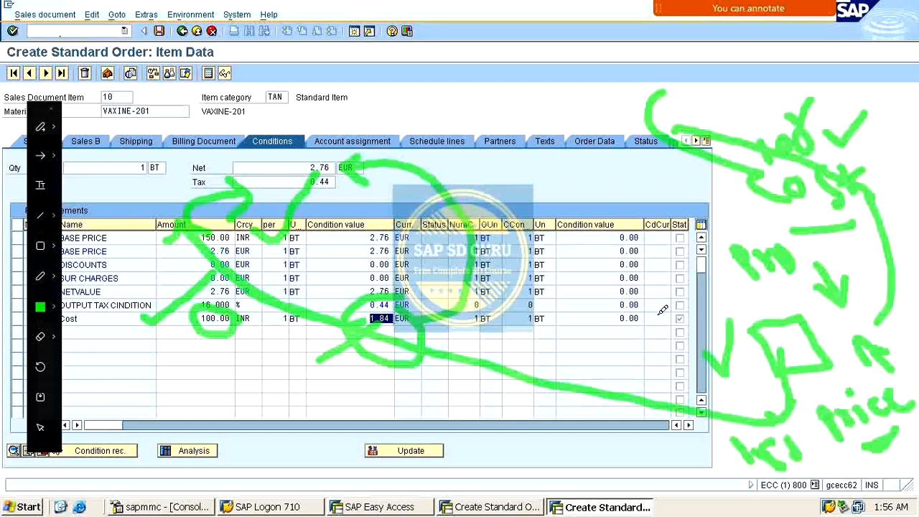
pyautogui.press('Escape')
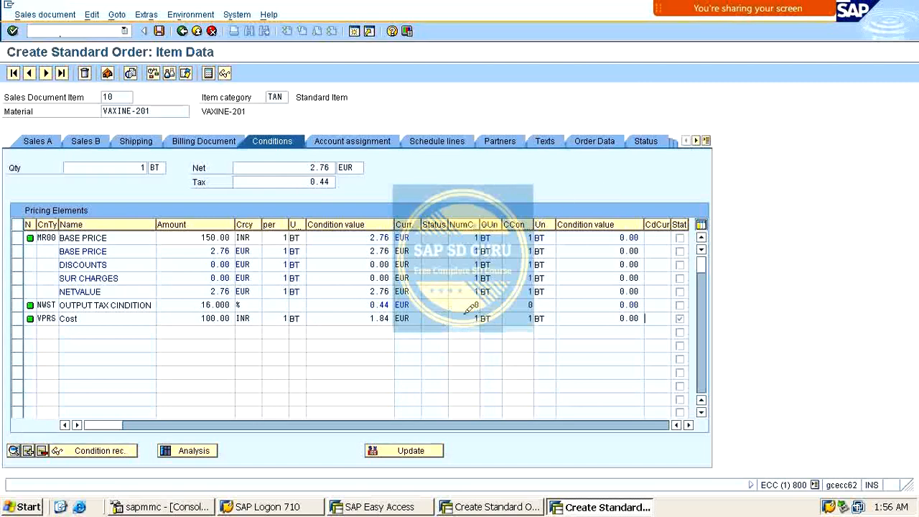
# Step: Examine the statistical VPRS cost line's name and amount alongside the VAXINE-201 item's net value
pyautogui.click(22, 317)
pyautogui.click(23, 317)
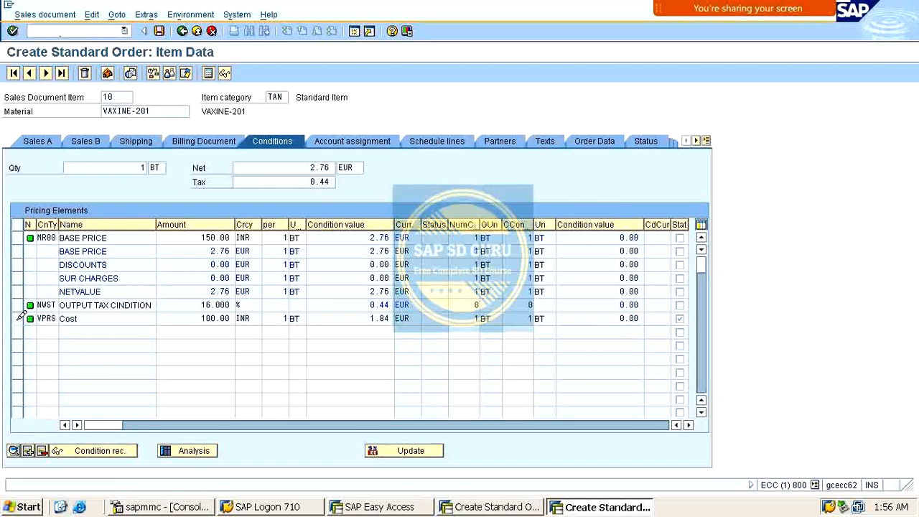
pyautogui.doubleClick(144, 319)
pyautogui.click(23, 317)
pyautogui.click(24, 317)
pyautogui.doubleClick(213, 318)
pyautogui.click(314, 166)
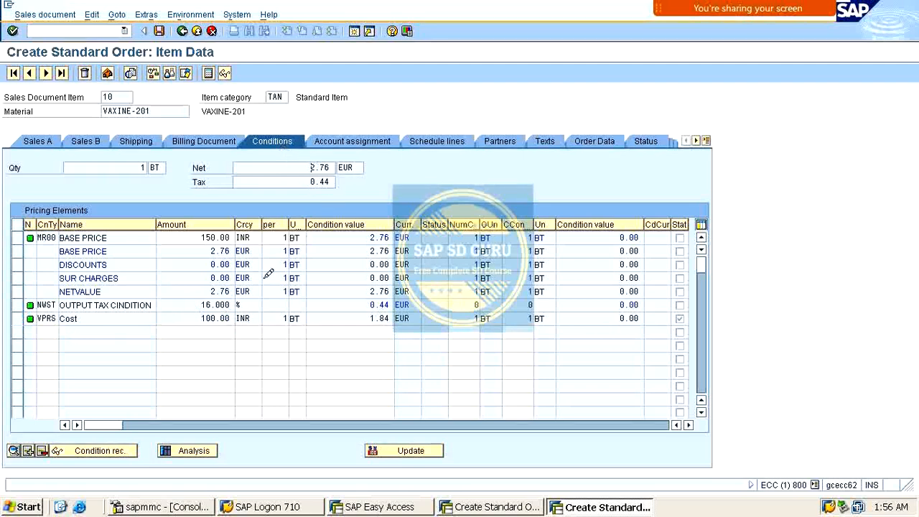